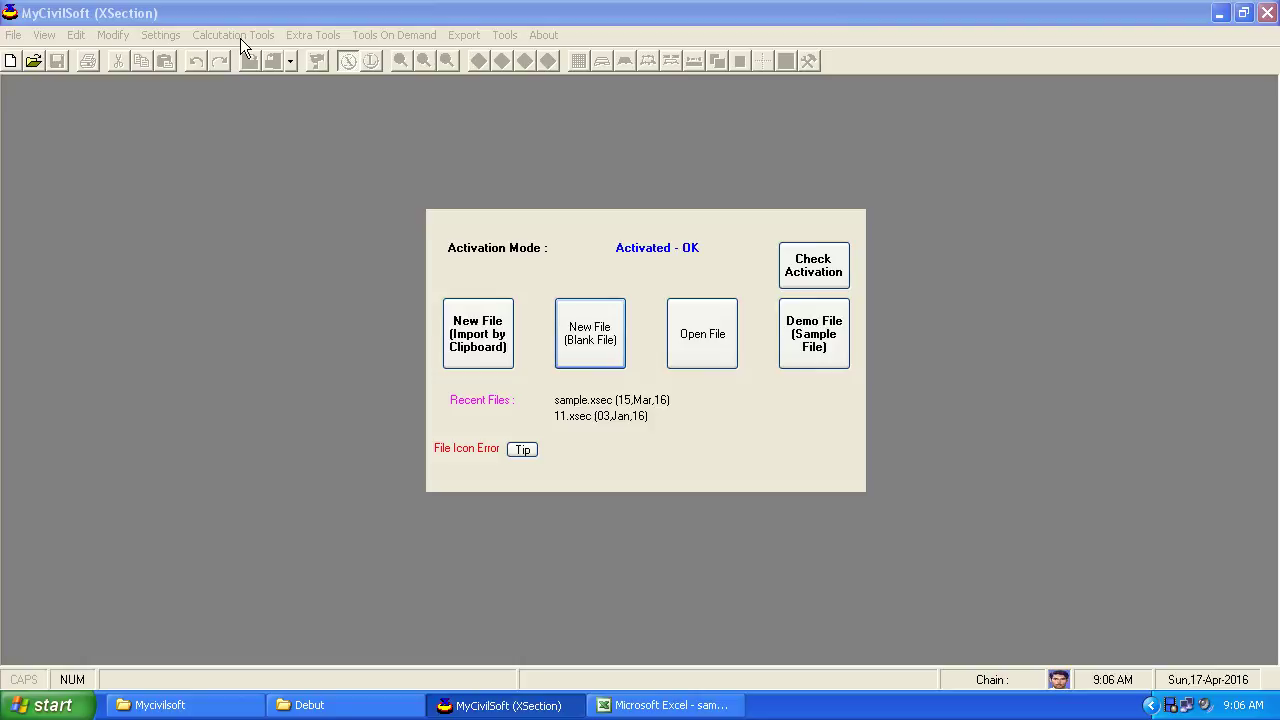
Step: Start a new file imported from the clipboard and bring up Excel's Ground levels sheet
{"action": "left_click", "coordinate": [483, 356]}
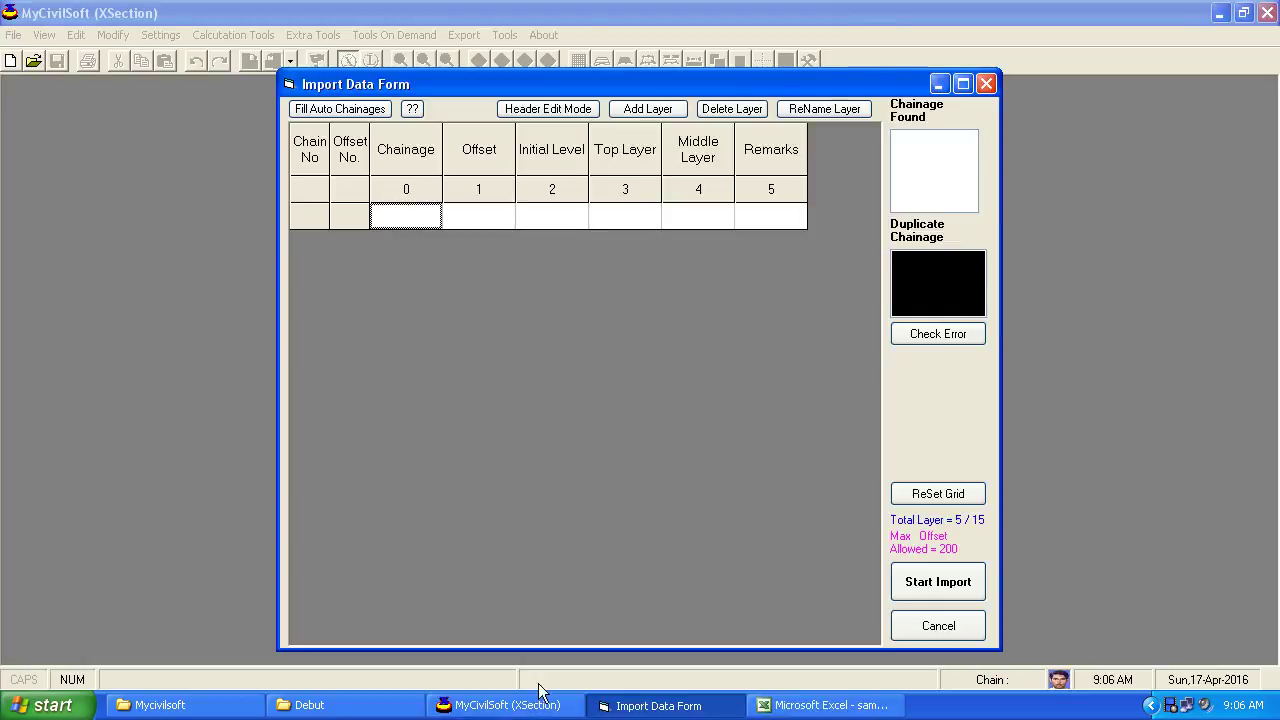
{"action": "left_click", "coordinate": [825, 705]}
{"action": "left_click", "coordinate": [97, 634]}
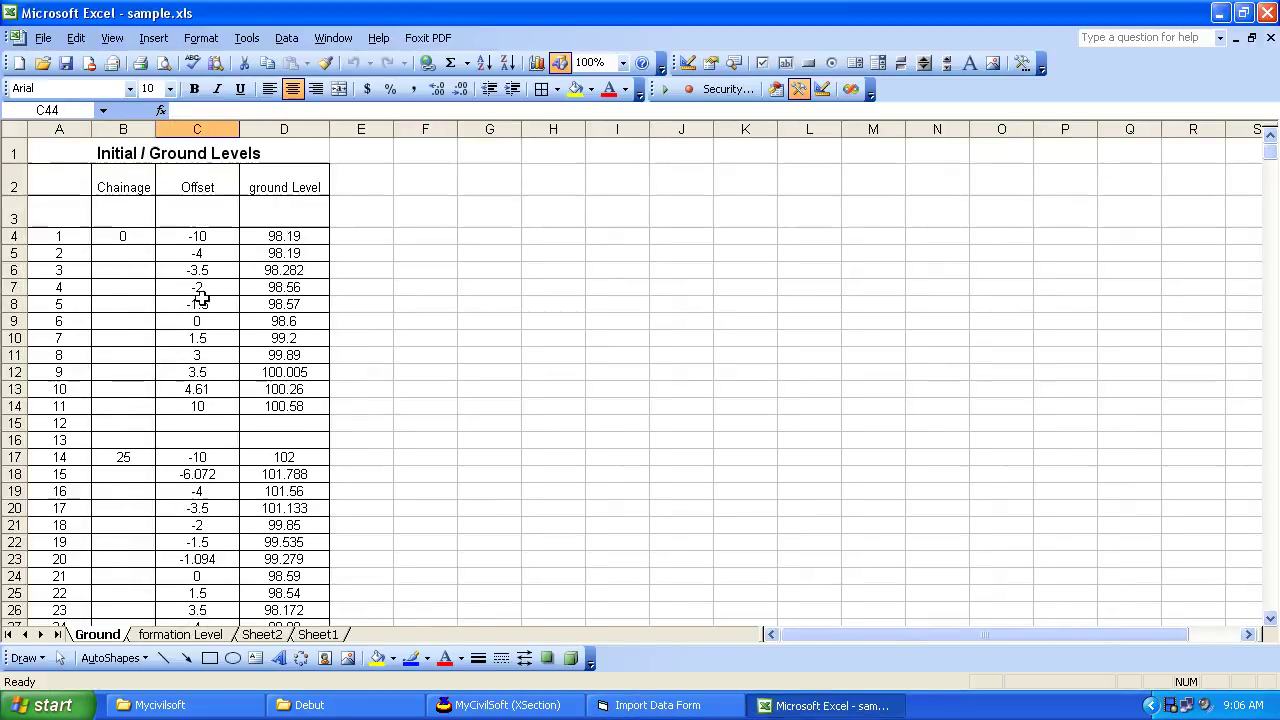
Step: Select the chainage, offset and ground level columns B–D from row 4 to the last data row
{"action": "mouse_move", "coordinate": [123, 214]}
{"action": "left_mouse_down"}
{"action": "mouse_move", "coordinate": [275, 270]}
{"action": "mouse_move", "coordinate": [287, 348]}
{"action": "left_mouse_up"}
{"action": "mouse_move", "coordinate": [134, 241]}
{"action": "left_mouse_down"}
{"action": "mouse_move", "coordinate": [267, 292]}
{"action": "mouse_move", "coordinate": [310, 690]}
{"action": "left_mouse_up"}
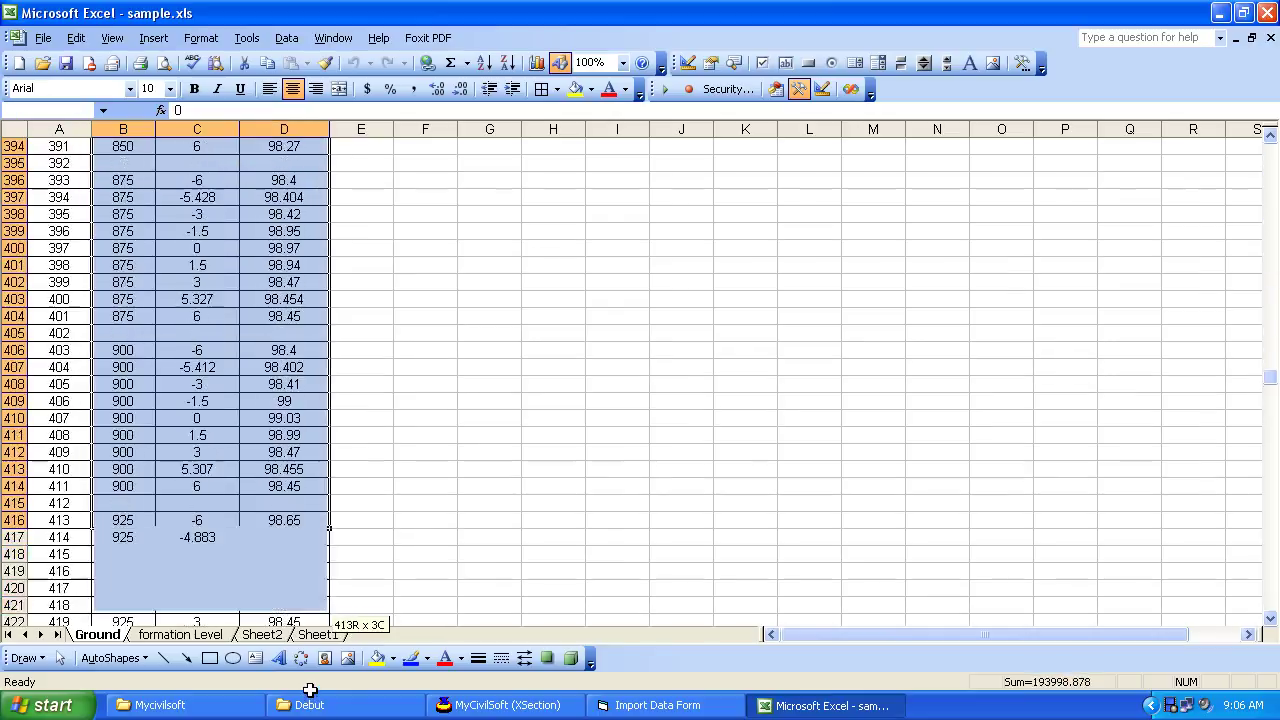
{"action": "left_click_drag", "start_coordinate": [310, 690], "coordinate": [310, 690]}
Step: Paste the copied ground levels into the Import Data Form, auto-fill chainages and import them
{"action": "right_click", "coordinate": [241, 296]}
{"action": "left_click", "coordinate": [285, 332]}
{"action": "left_click", "coordinate": [657, 705]}
{"action": "right_click", "coordinate": [413, 229]}
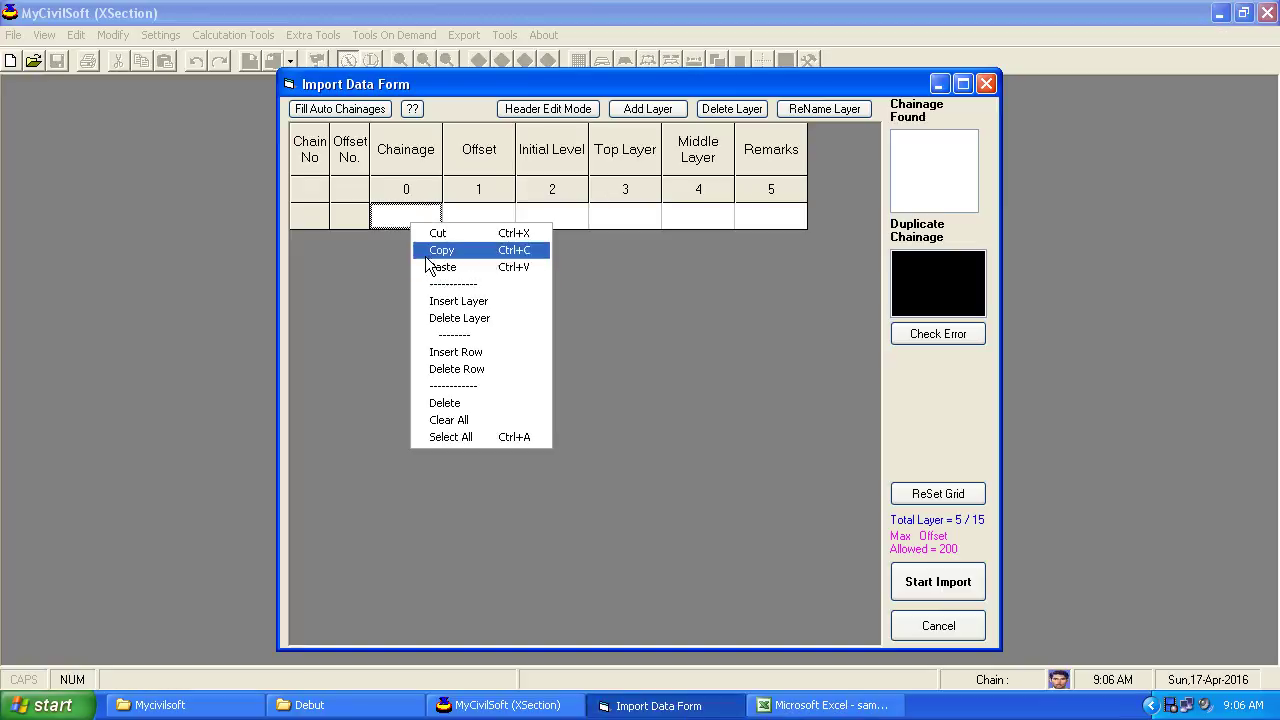
{"action": "left_click", "coordinate": [442, 267]}
{"action": "left_click", "coordinate": [355, 110]}
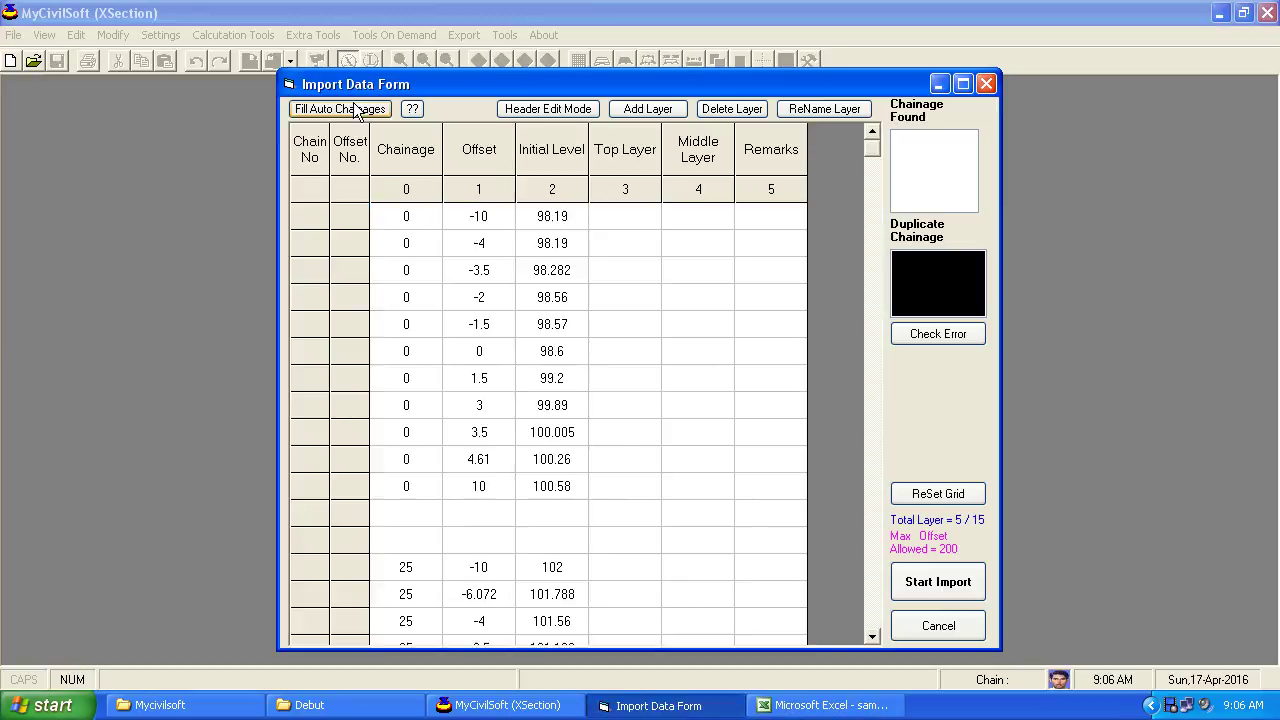
{"action": "left_click", "coordinate": [946, 585]}
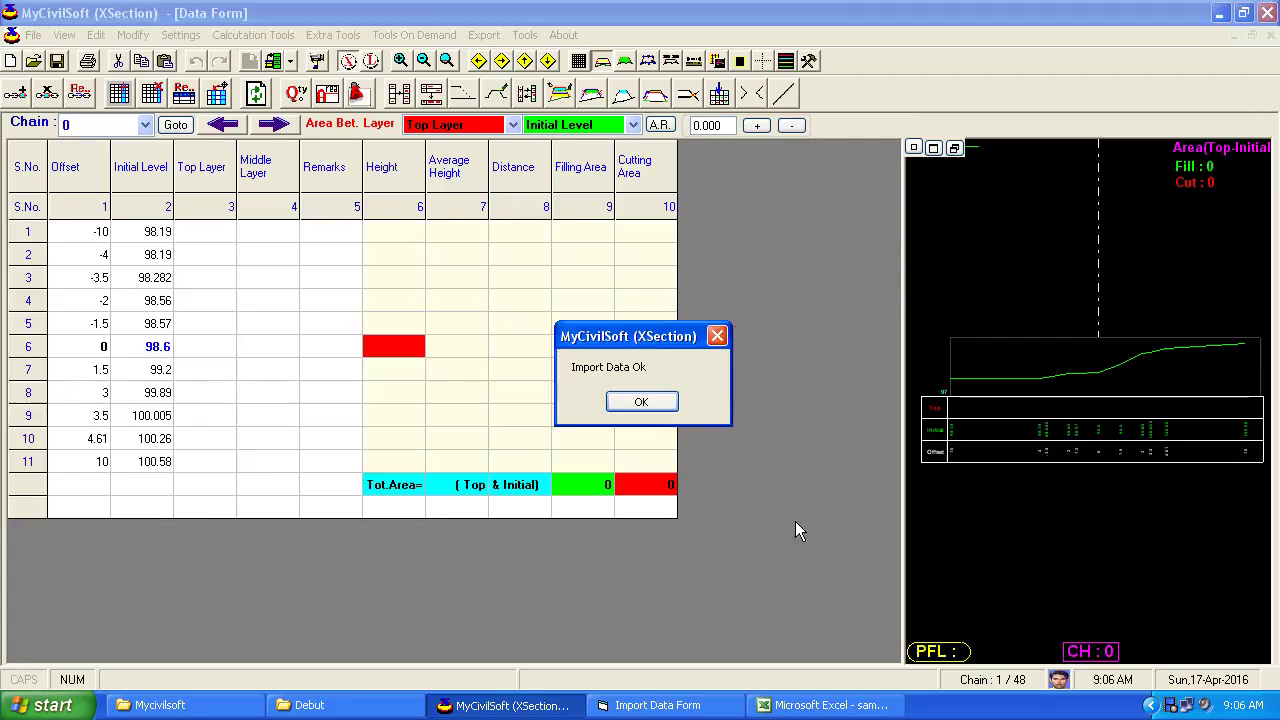
{"action": "left_click", "coordinate": [641, 401]}
Step: Open the Auto Insert Center Levels form from the L-Section Level List
{"action": "left_click", "coordinate": [225, 37]}
{"action": "left_click", "coordinate": [256, 52]}
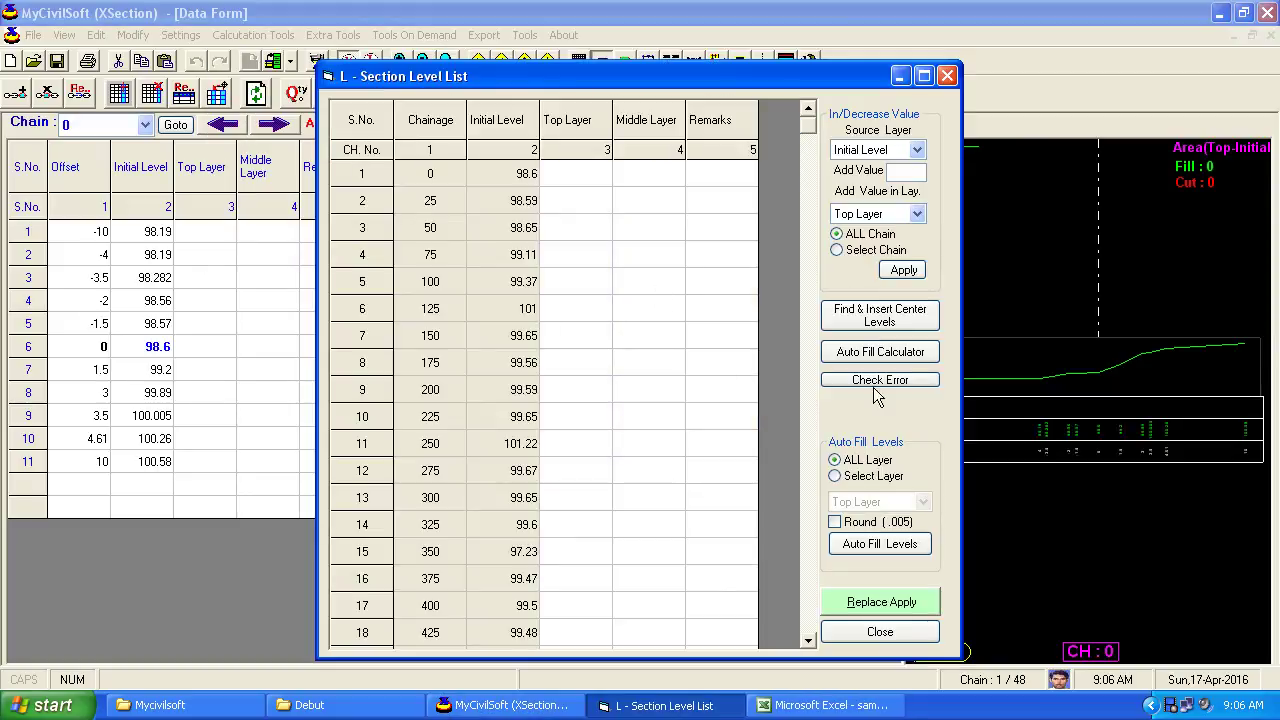
{"action": "left_click", "coordinate": [880, 317]}
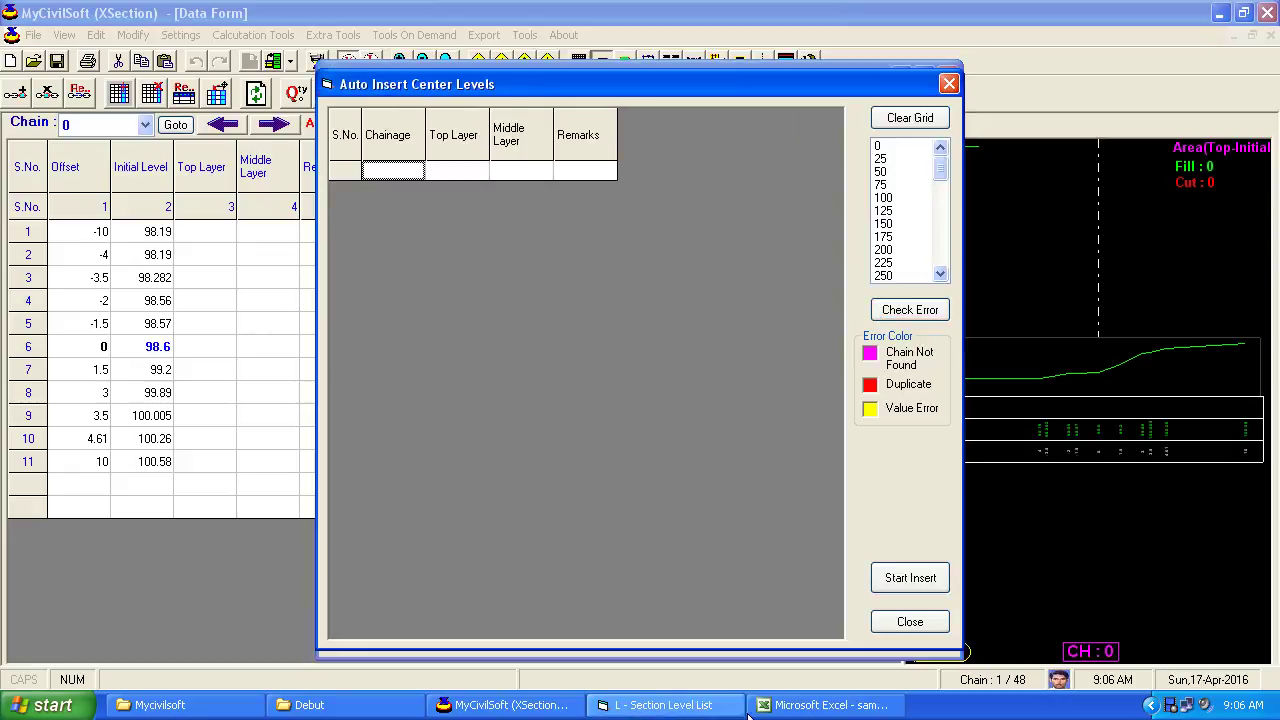
Step: Select the chainage and formation level data on Excel's formation Level sheet
{"action": "left_click", "coordinate": [820, 705]}
{"action": "left_click", "coordinate": [180, 634]}
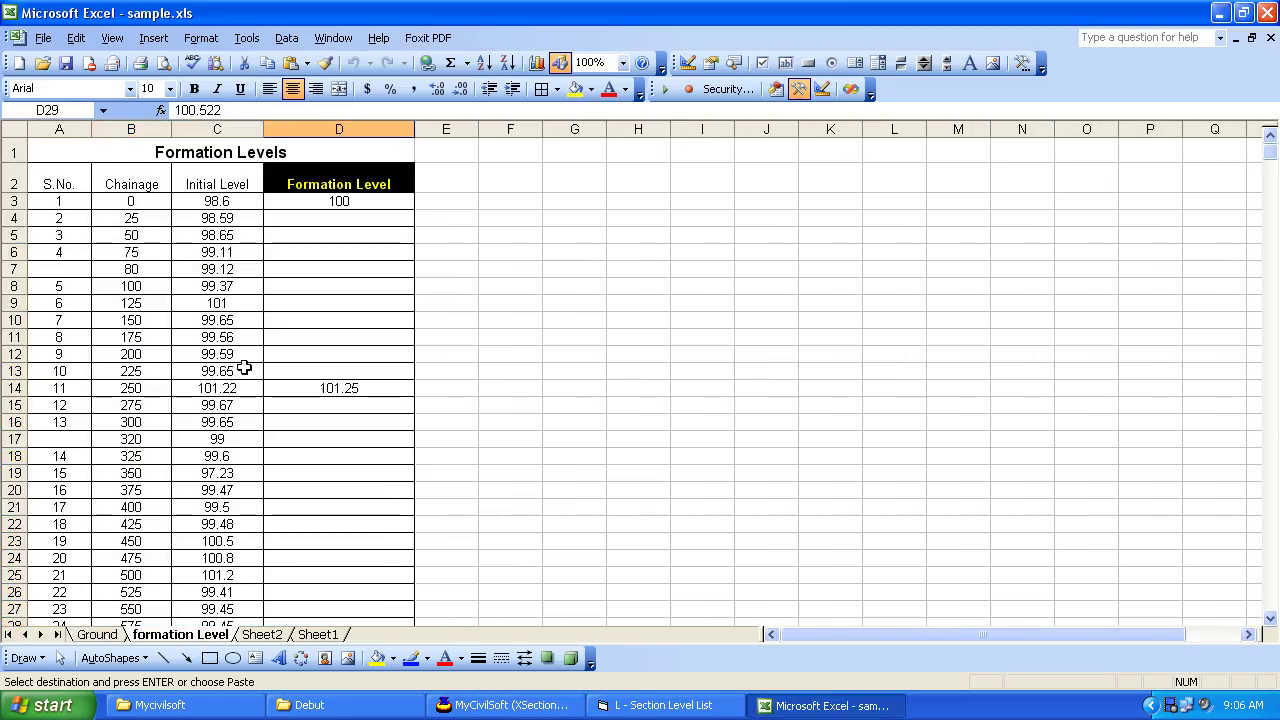
{"action": "mouse_move", "coordinate": [120, 197]}
{"action": "left_mouse_down"}
{"action": "mouse_move", "coordinate": [313, 691]}
{"action": "mouse_move", "coordinate": [306, 283]}
{"action": "left_mouse_up"}
{"action": "right_click", "coordinate": [314, 243]}
Step: Paste the formation levels into the Auto Insert Center Levels grid's Top Layer column
{"action": "left_click", "coordinate": [350, 275]}
{"action": "left_click", "coordinate": [505, 705]}
{"action": "right_click", "coordinate": [417, 182]}
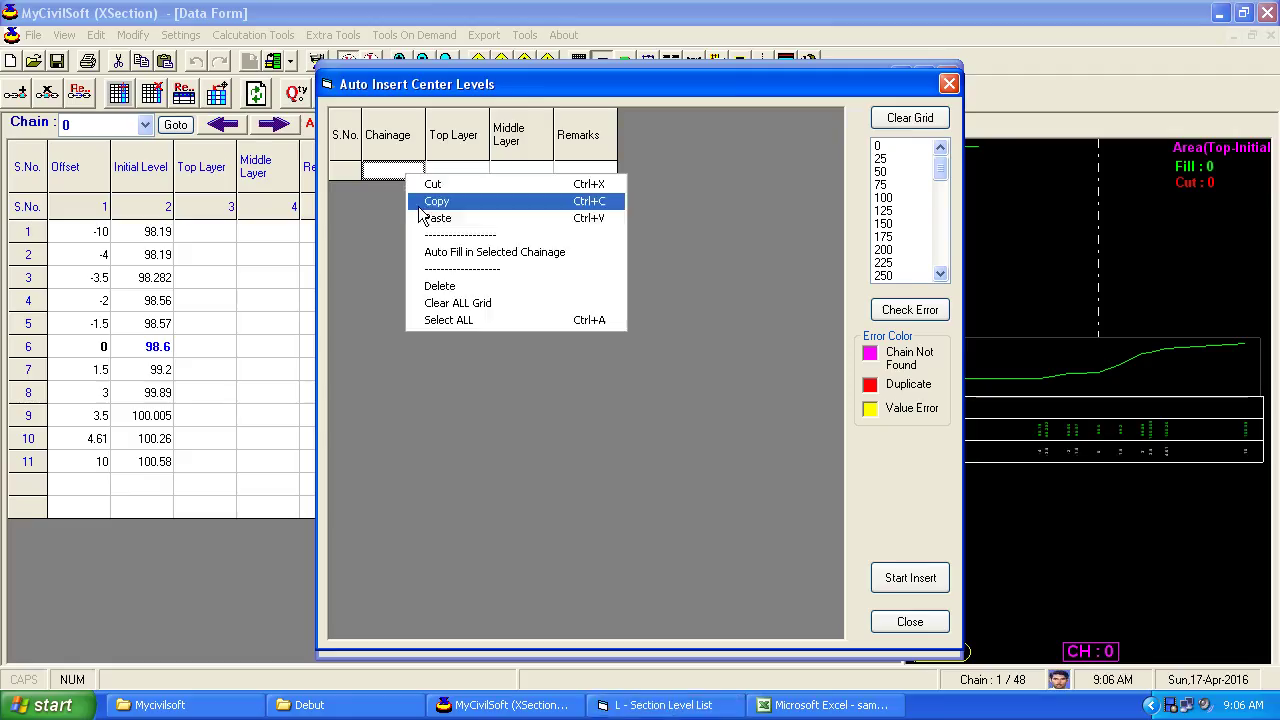
{"action": "left_click", "coordinate": [422, 213]}
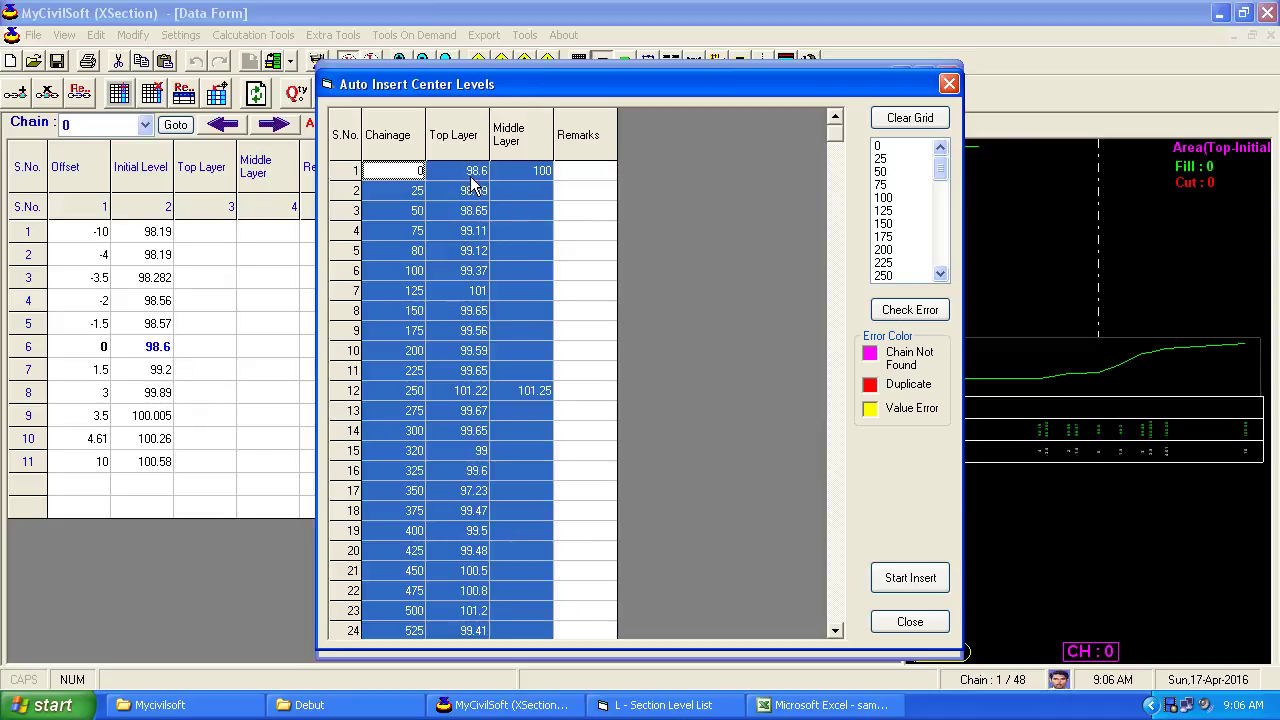
{"action": "left_click", "coordinate": [527, 131]}
{"action": "right_click", "coordinate": [530, 128]}
{"action": "left_click", "coordinate": [449, 135]}
{"action": "left_click", "coordinate": [449, 135]}
{"action": "right_click", "coordinate": [456, 120]}
{"action": "left_click", "coordinate": [495, 160]}
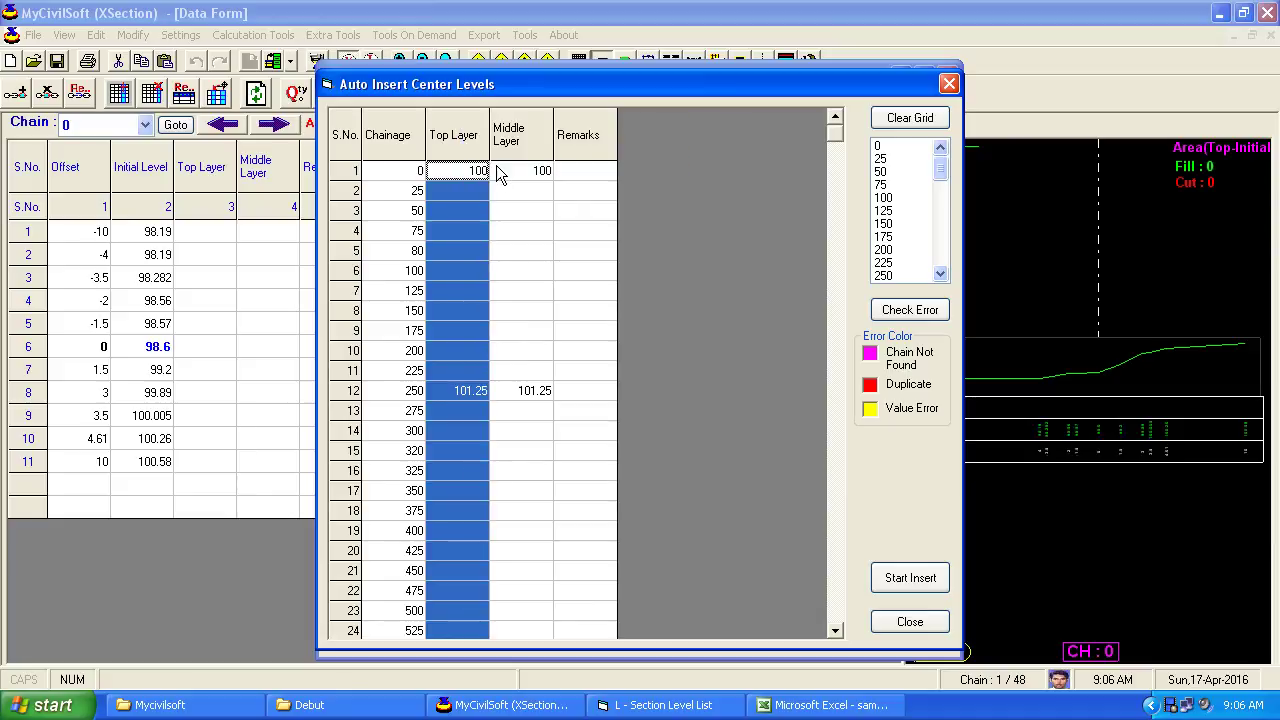
{"action": "left_click", "coordinate": [533, 131]}
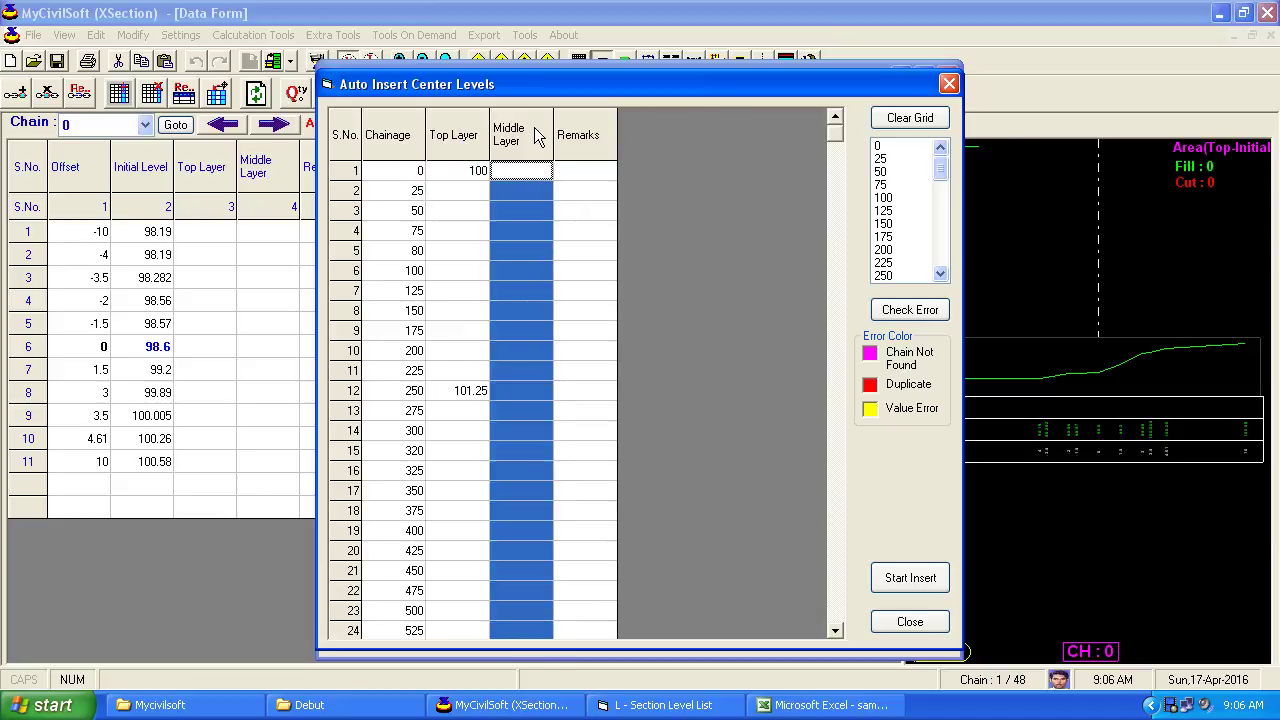
Step: Insert the centre levels, auto-fill interpolated Top Layer levels and replace the section levels
{"action": "left_click", "coordinate": [910, 312]}
{"action": "left_click", "coordinate": [901, 577]}
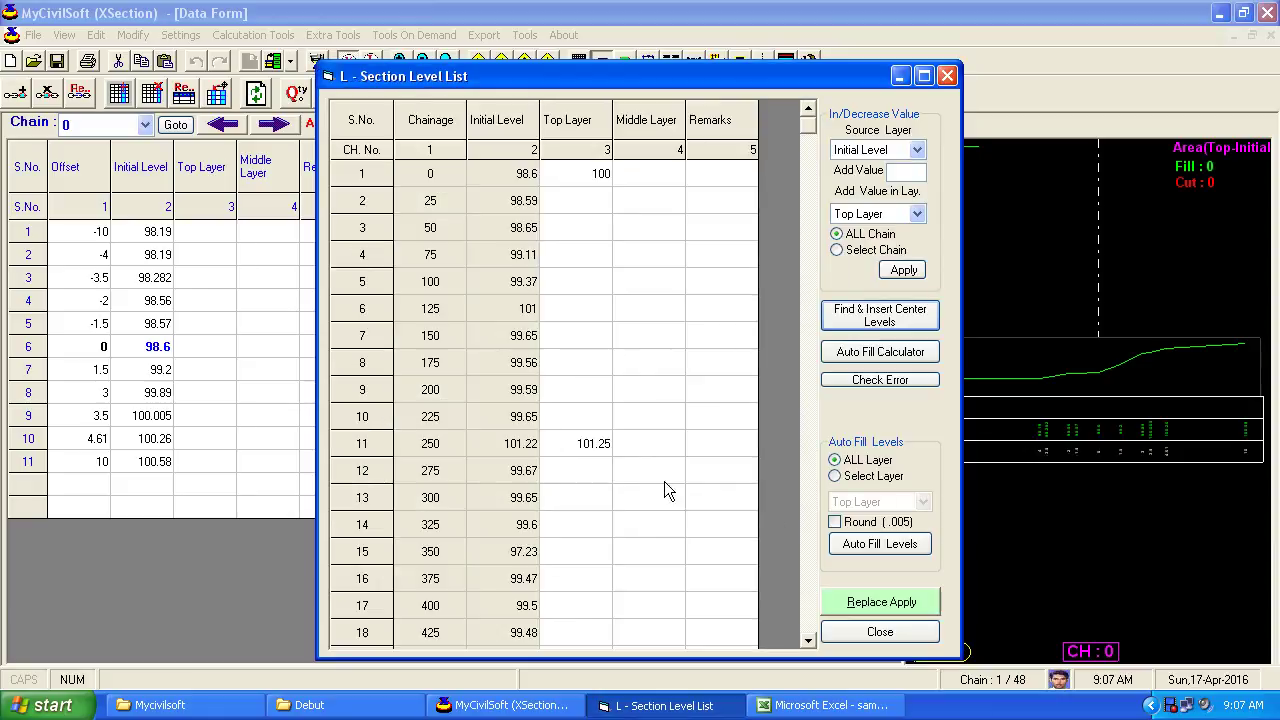
{"action": "left_click", "coordinate": [880, 601]}
{"action": "left_click", "coordinate": [682, 411]}
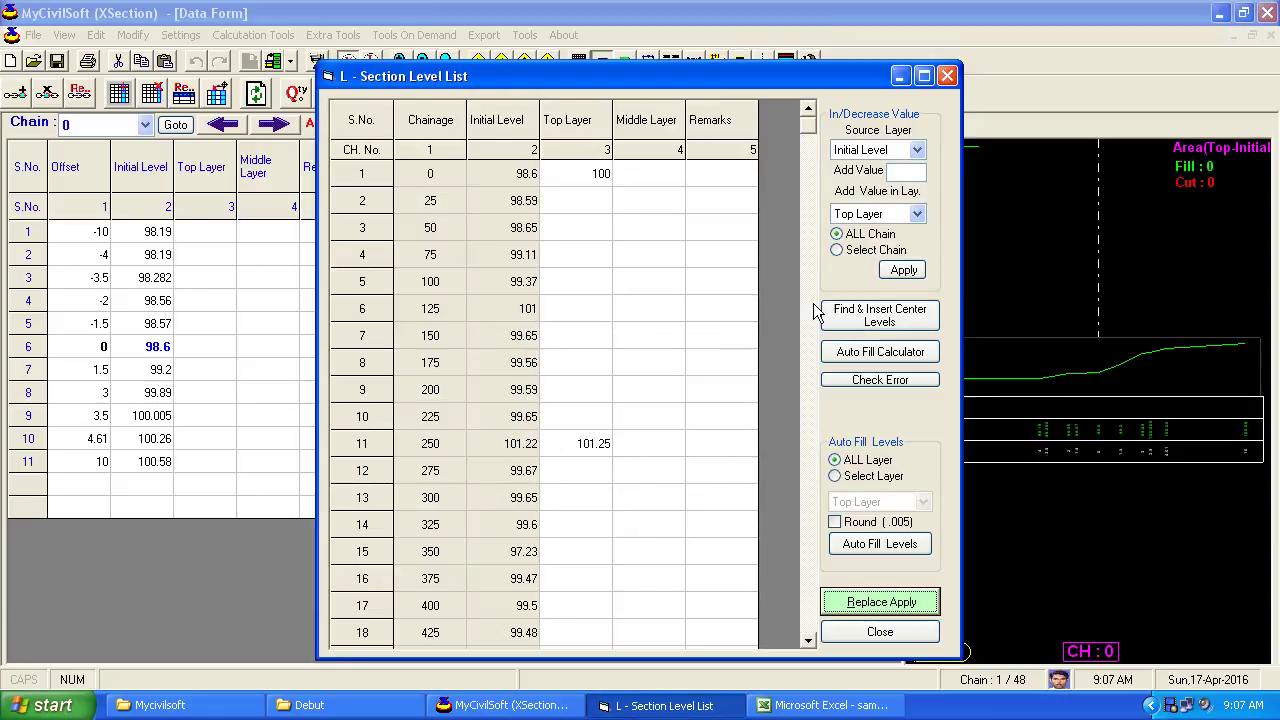
{"action": "left_click", "coordinate": [880, 543]}
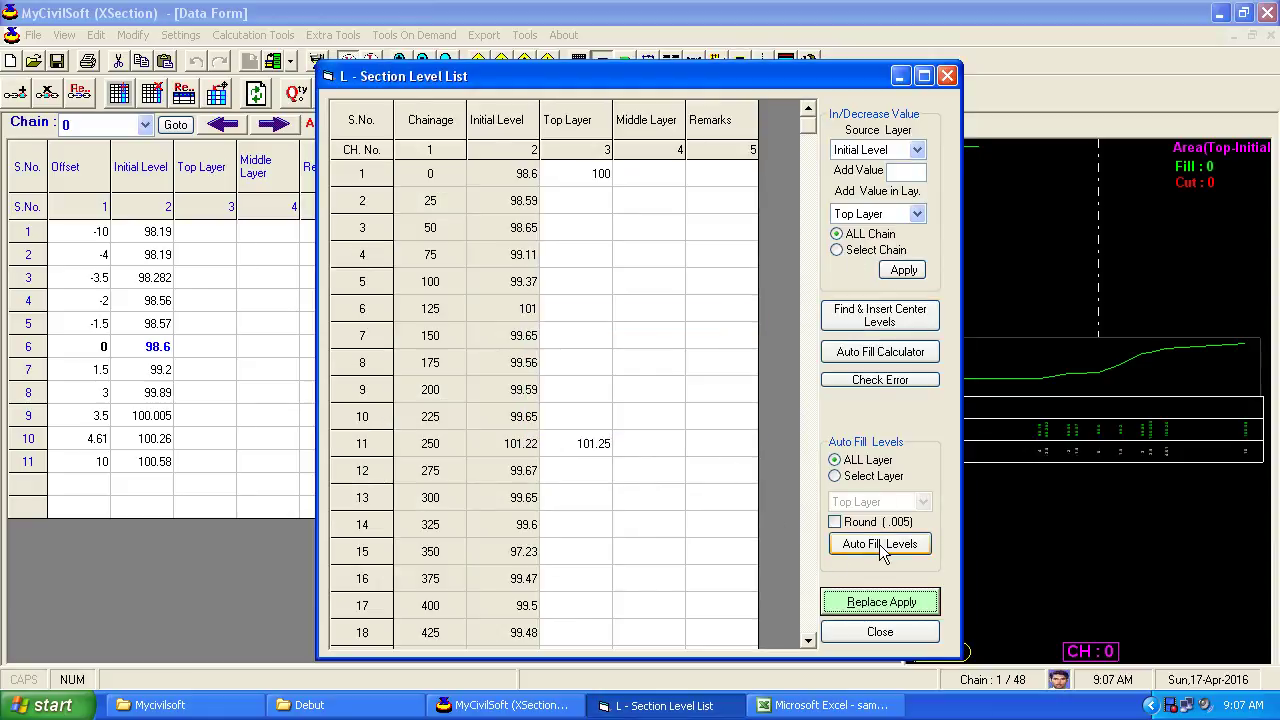
{"action": "left_click", "coordinate": [884, 602]}
{"action": "left_click", "coordinate": [620, 410]}
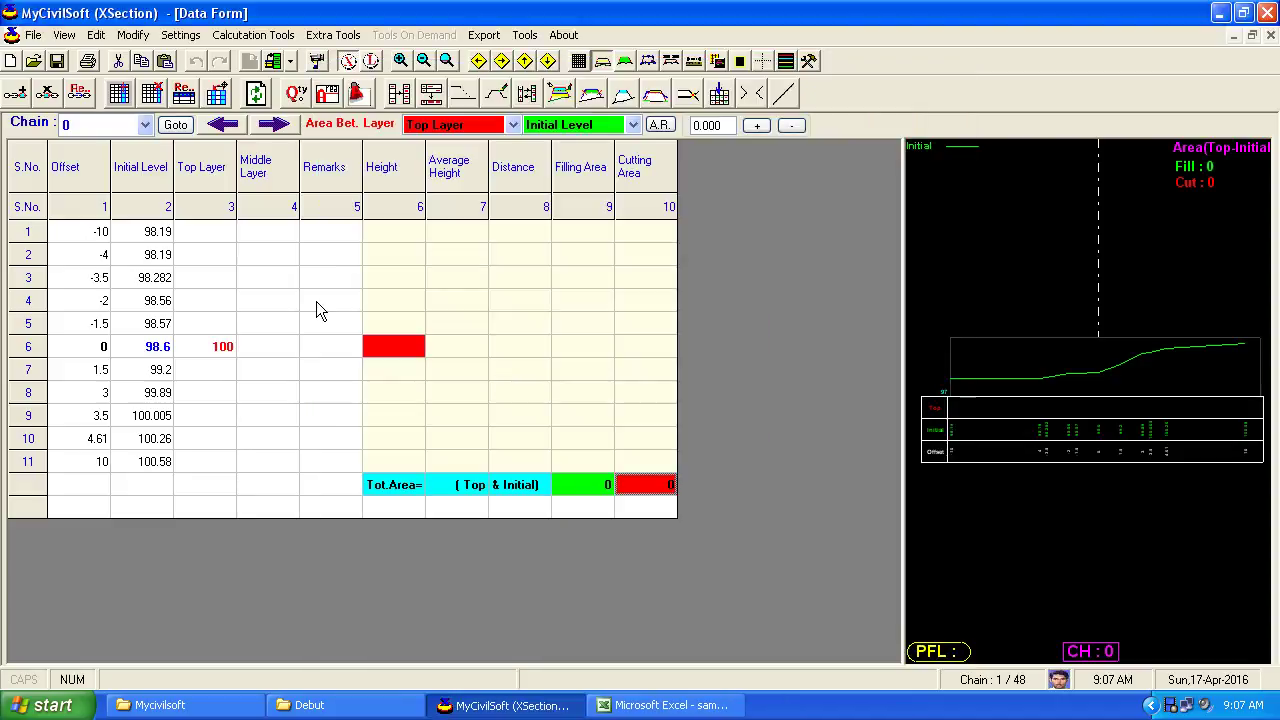
Step: Check chainage 25's top layer level: 100.125 with height 1.535
{"action": "left_click", "coordinate": [90, 125]}
{"action": "left_click", "coordinate": [89, 140]}
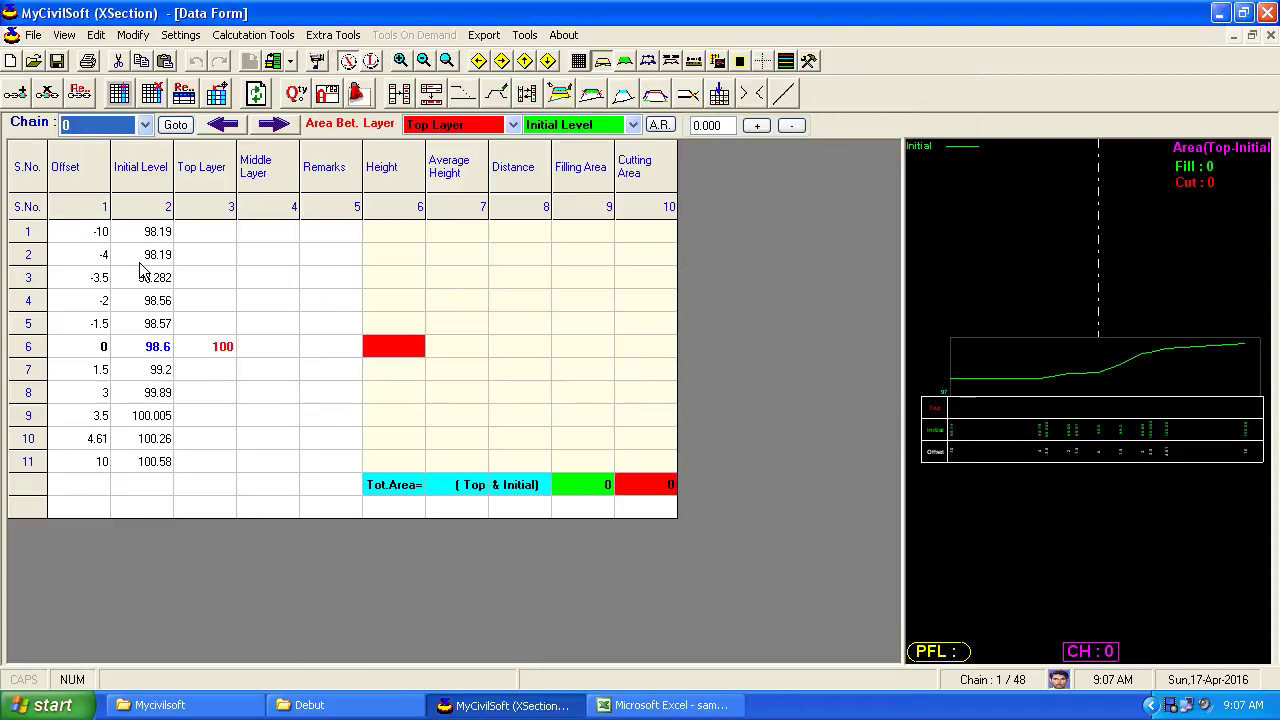
{"action": "scroll", "coordinate": [143, 266], "scroll_direction": "down", "scroll_amount": 6}
{"action": "scroll", "coordinate": [143, 266], "scroll_direction": "up", "scroll_amount": 6}
{"action": "scroll", "coordinate": [180, 330], "scroll_direction": "down", "scroll_amount": 1}
{"action": "left_click", "coordinate": [220, 396]}
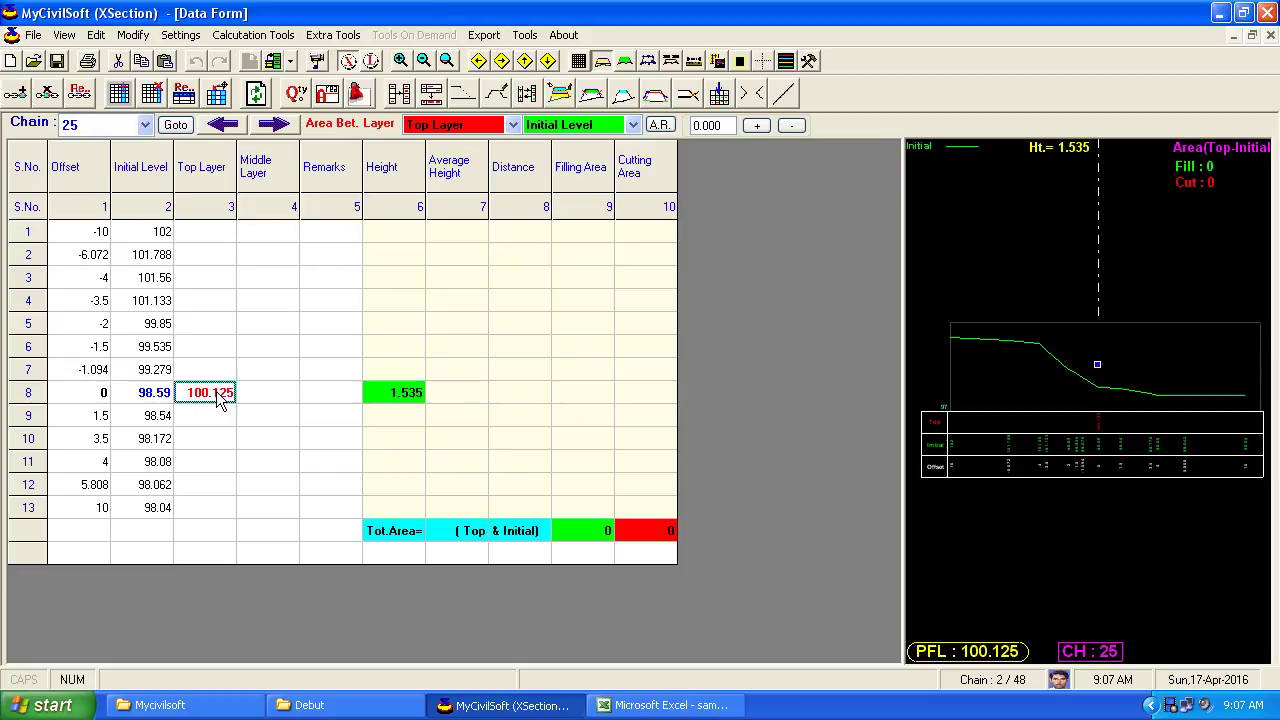
{"action": "left_click", "coordinate": [237, 38]}
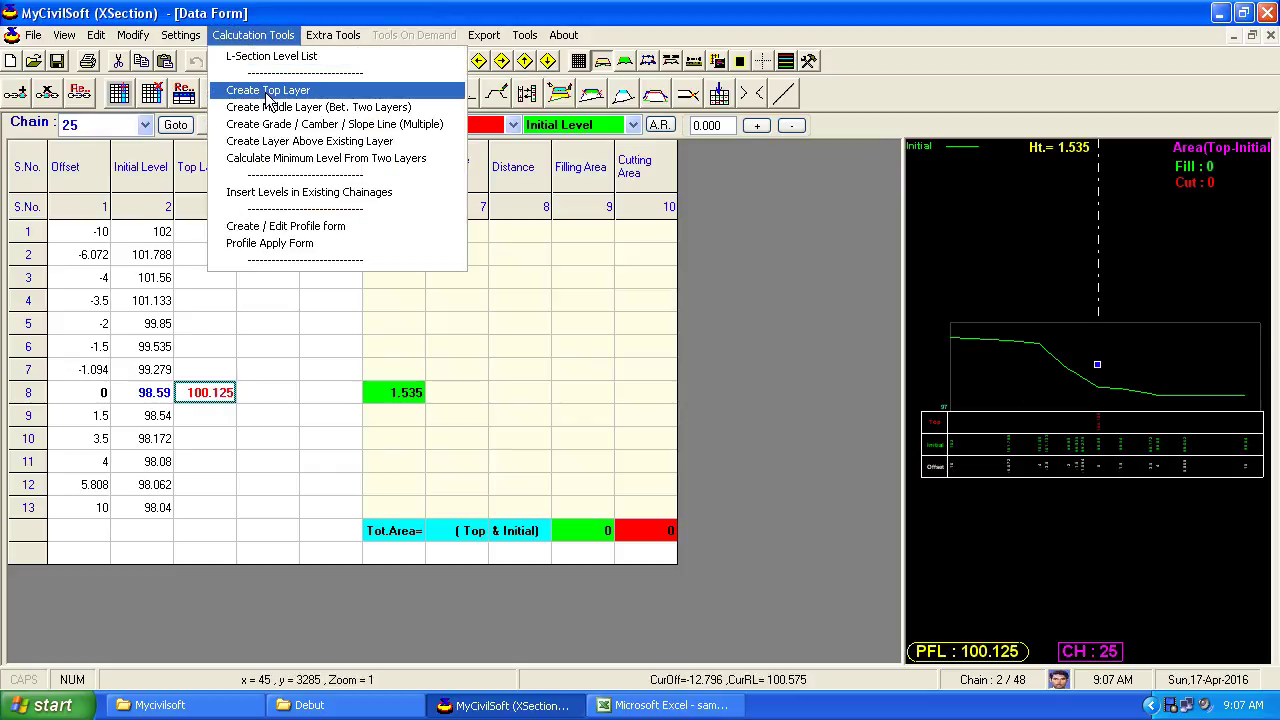
Step: Open the Create Top Layer form with Top Layer as the layer to create
{"action": "left_click", "coordinate": [268, 92]}
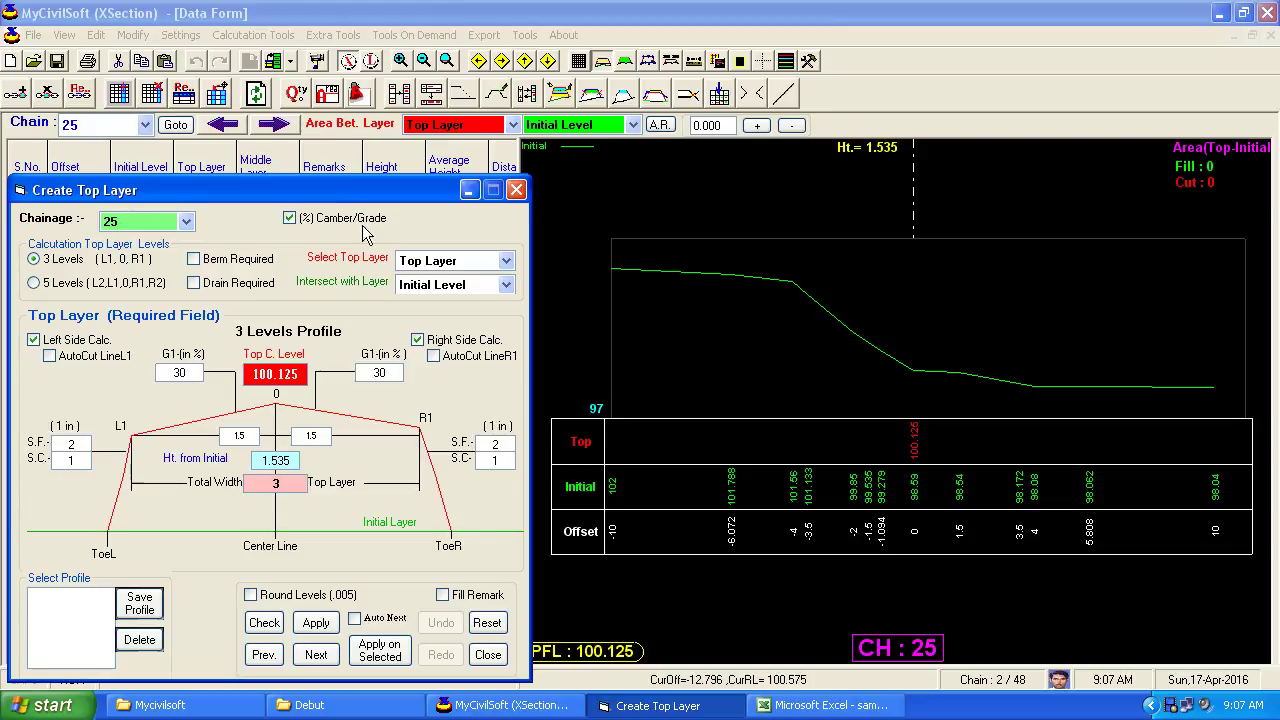
{"action": "left_click", "coordinate": [648, 62]}
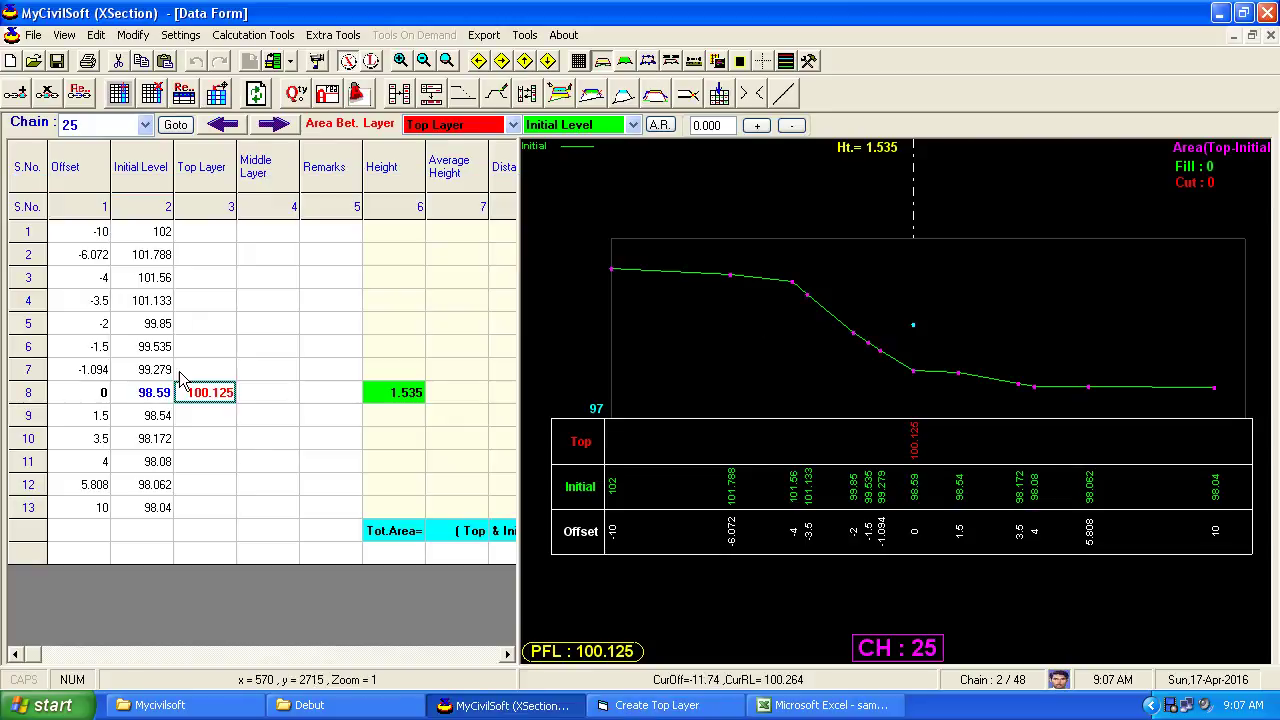
{"action": "left_click", "coordinate": [690, 708]}
{"action": "left_click_drag", "start_coordinate": [373, 207], "coordinate": [368, 207]}
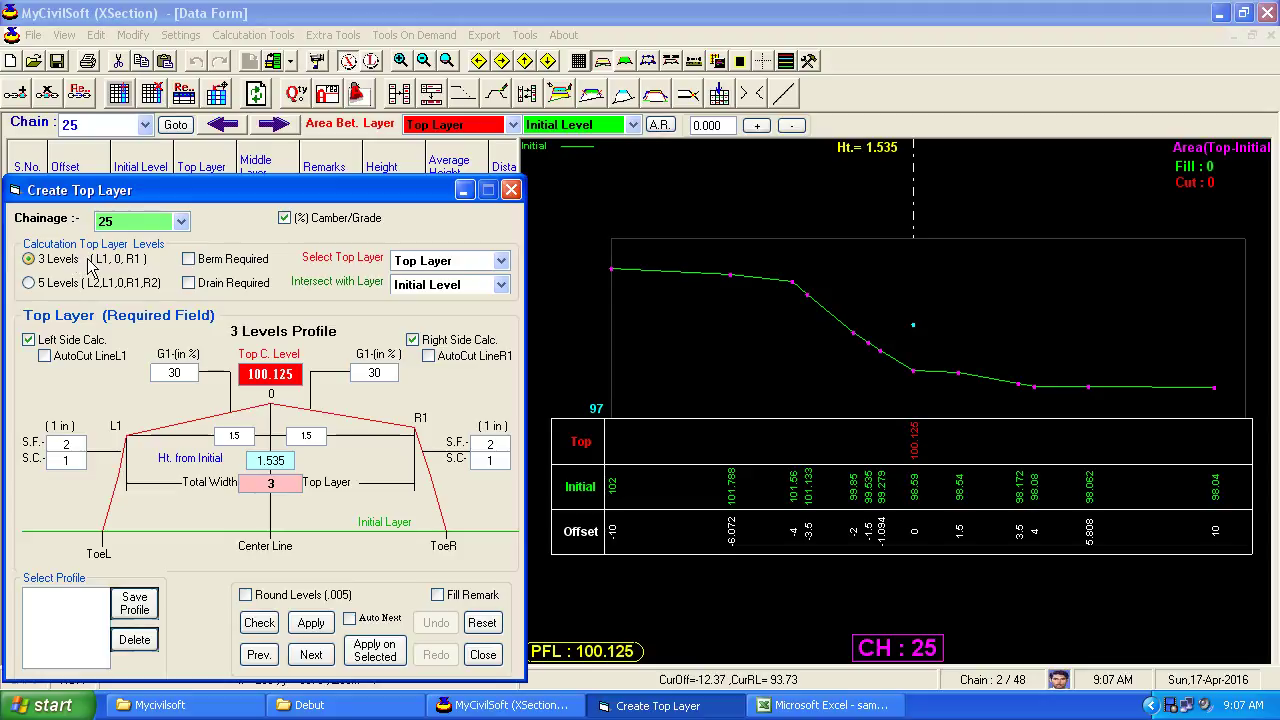
{"action": "left_click", "coordinate": [427, 262]}
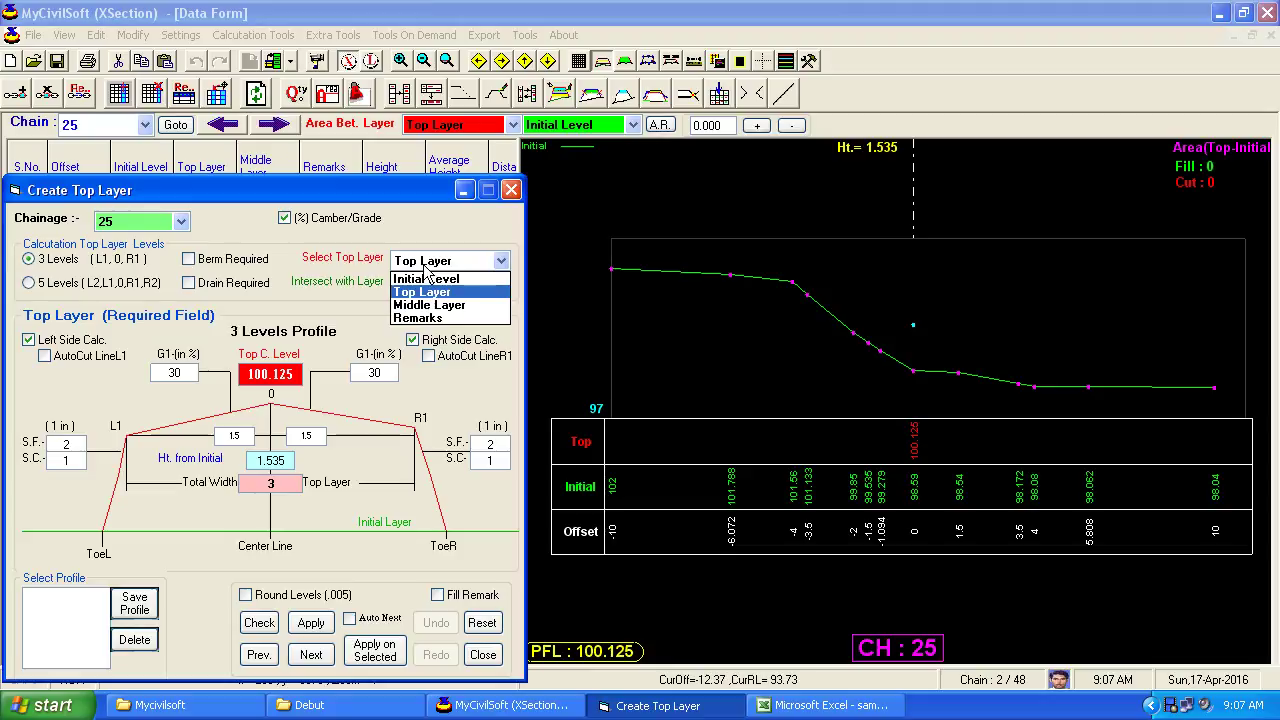
{"action": "left_click", "coordinate": [427, 266]}
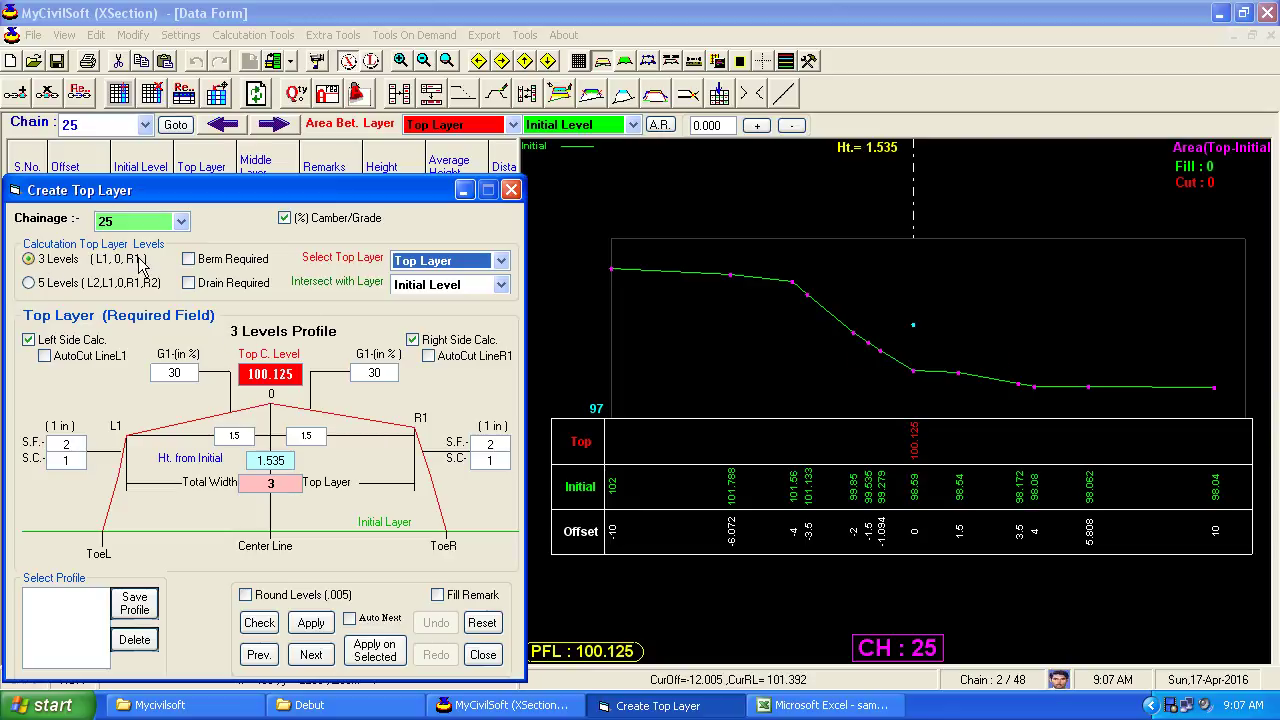
Step: Toggle the (%) Camber/Grade option so both side grades read 30.03%
{"action": "left_click", "coordinate": [345, 222]}
{"action": "left_click", "coordinate": [350, 224]}
{"action": "left_click", "coordinate": [284, 219]}
{"action": "left_click", "coordinate": [285, 220]}
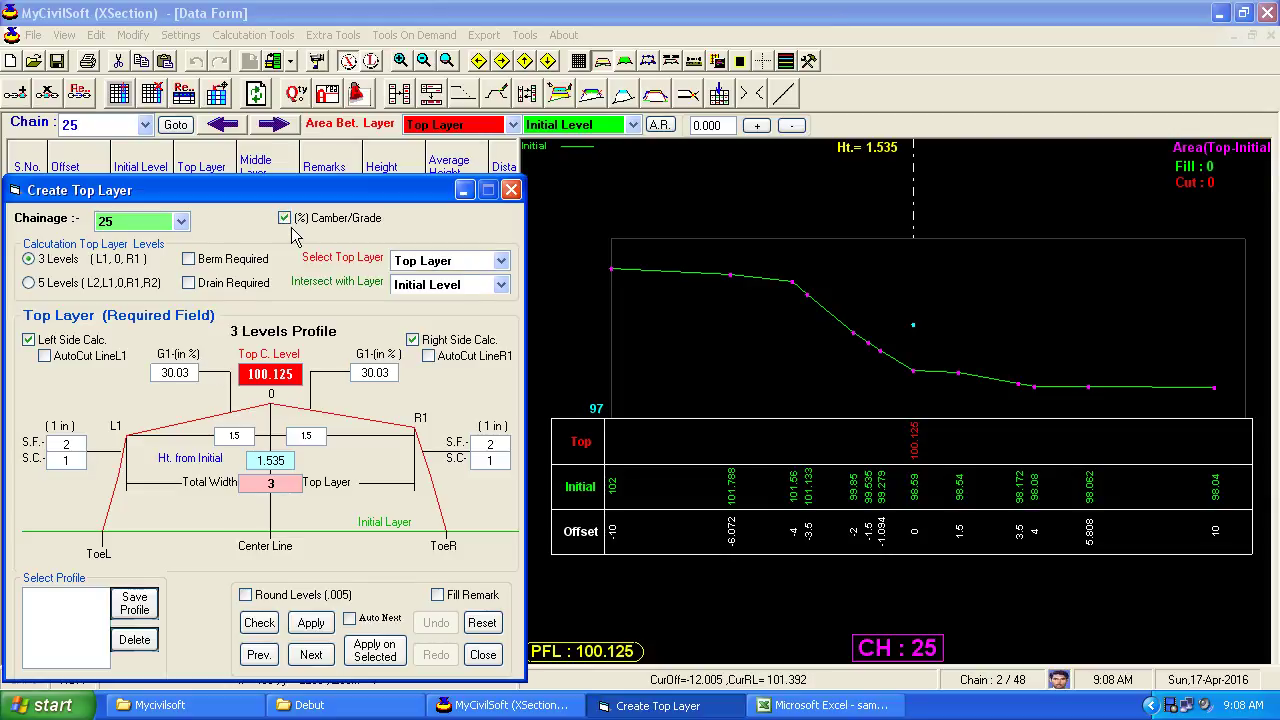
Step: Enter 3 as both the left and right G1 camber grades for chainage 25
{"action": "double_click", "coordinate": [190, 373]}
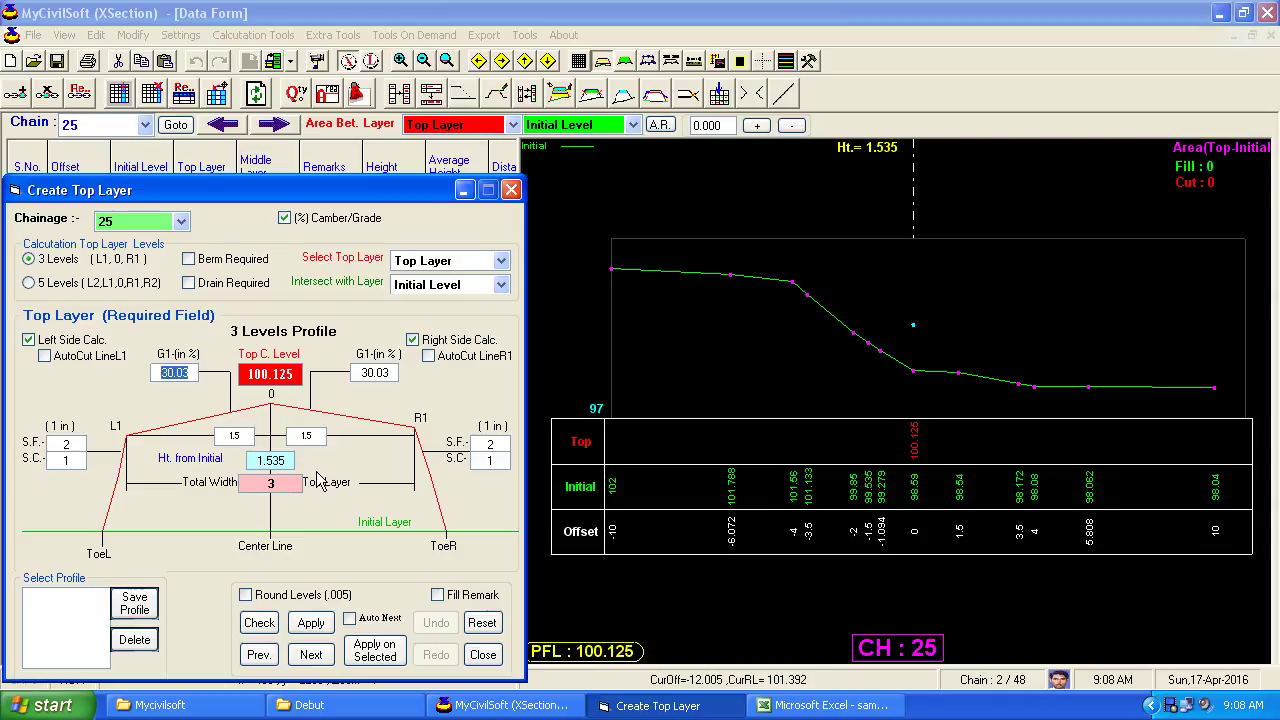
{"action": "type", "text": "3"}
{"action": "double_click", "coordinate": [388, 373]}
{"action": "type", "text": "3"}
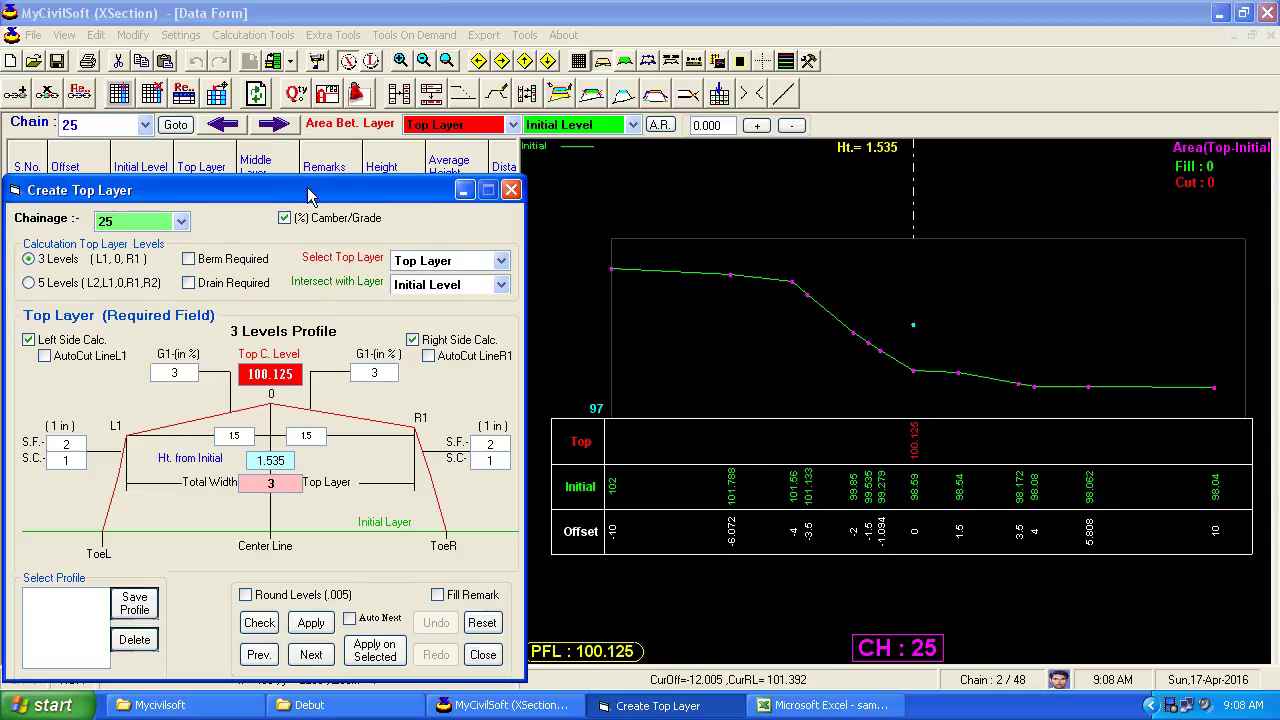
{"action": "left_click_drag", "start_coordinate": [309, 195], "coordinate": [311, 178]}
{"action": "left_click", "coordinate": [322, 420]}
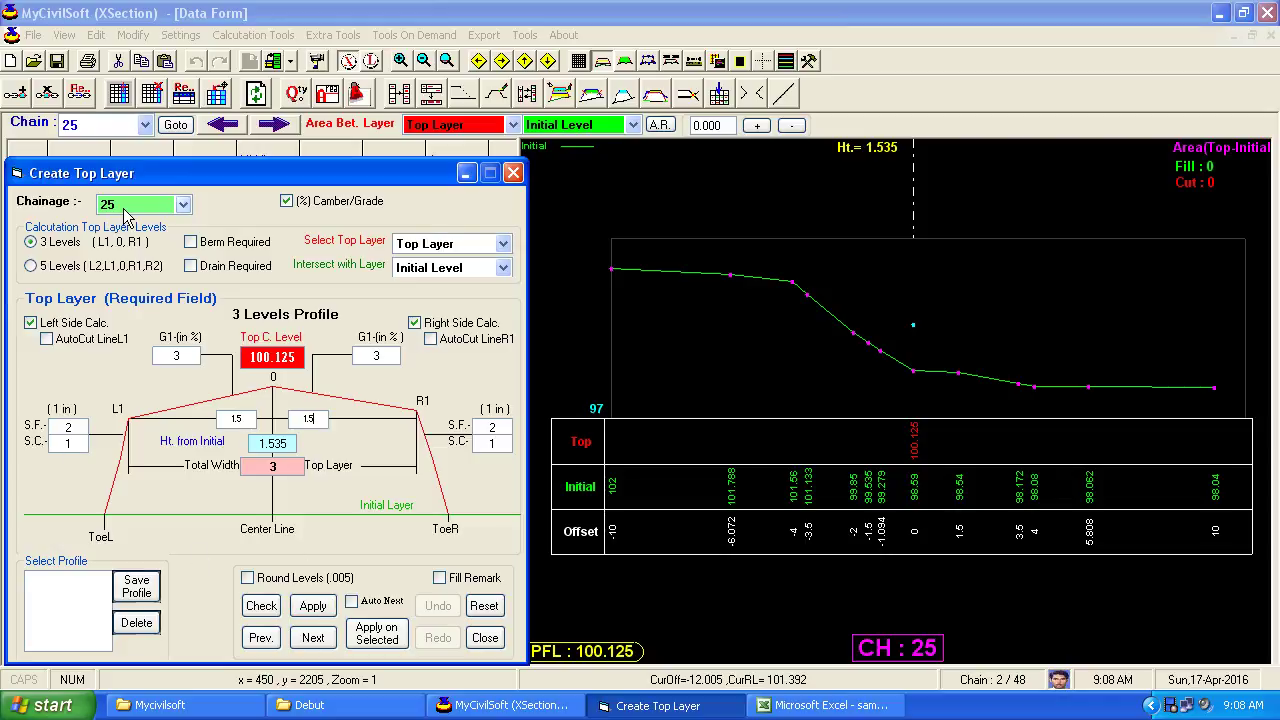
Step: Apply the chainage 25 top layer, checking fill 7.434 and zero cut, then go to chainage 50
{"action": "left_click", "coordinate": [313, 605]}
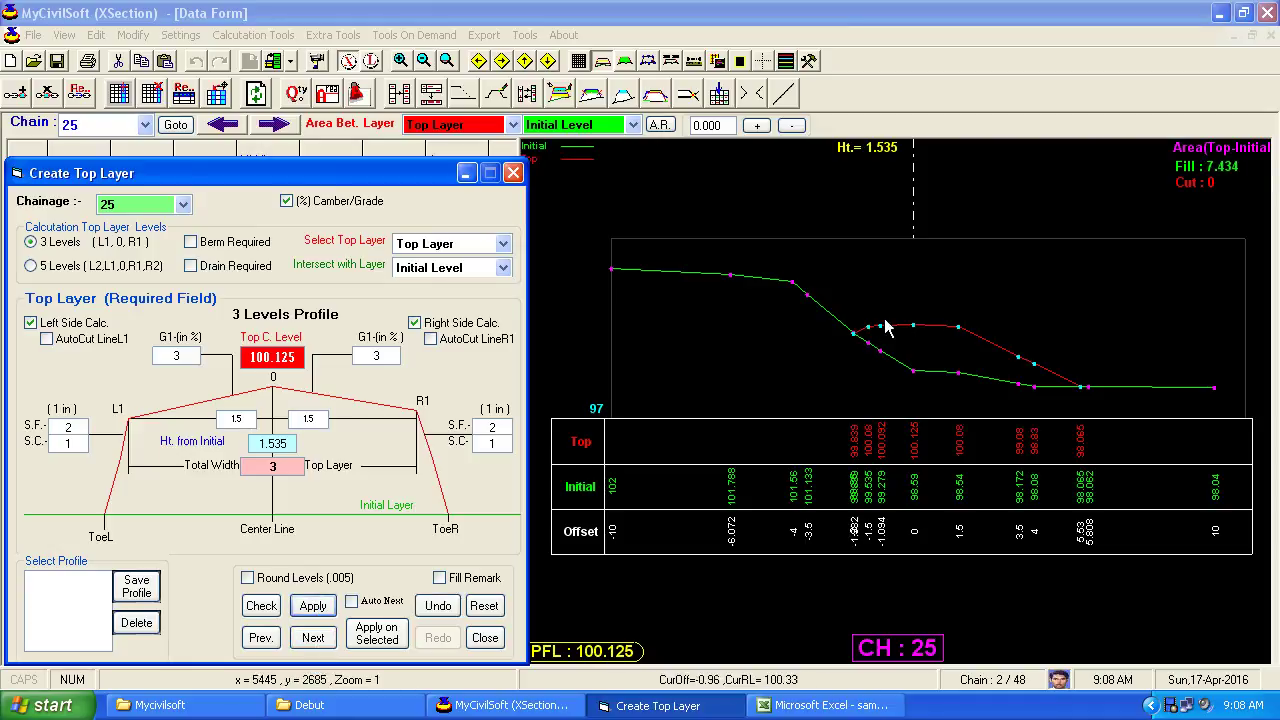
{"action": "left_click", "coordinate": [650, 706]}
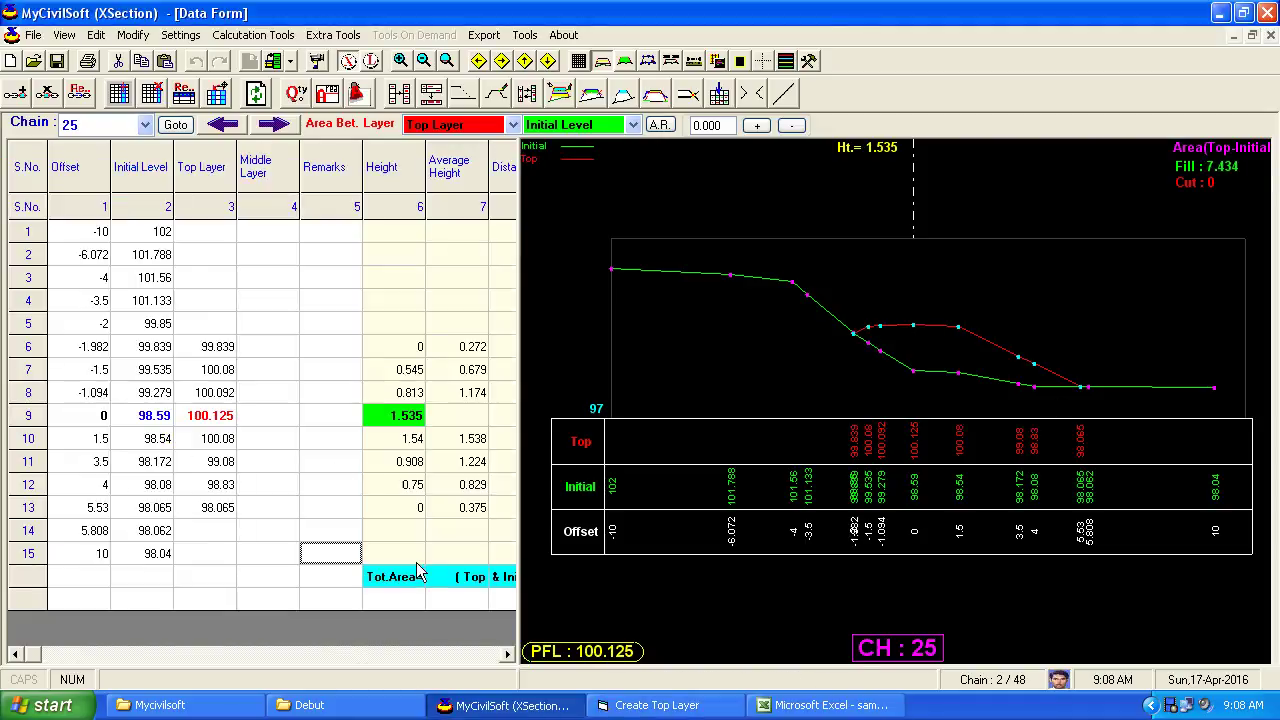
{"action": "left_click", "coordinate": [636, 708]}
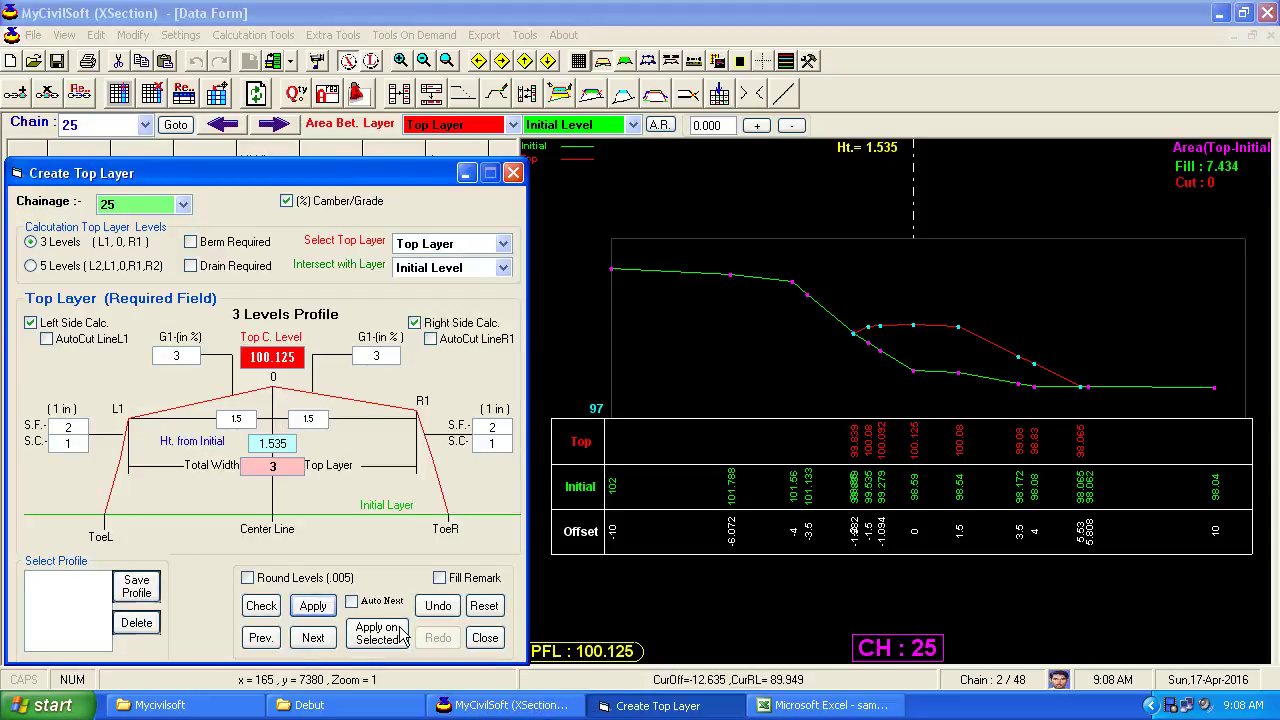
{"action": "left_click", "coordinate": [313, 637]}
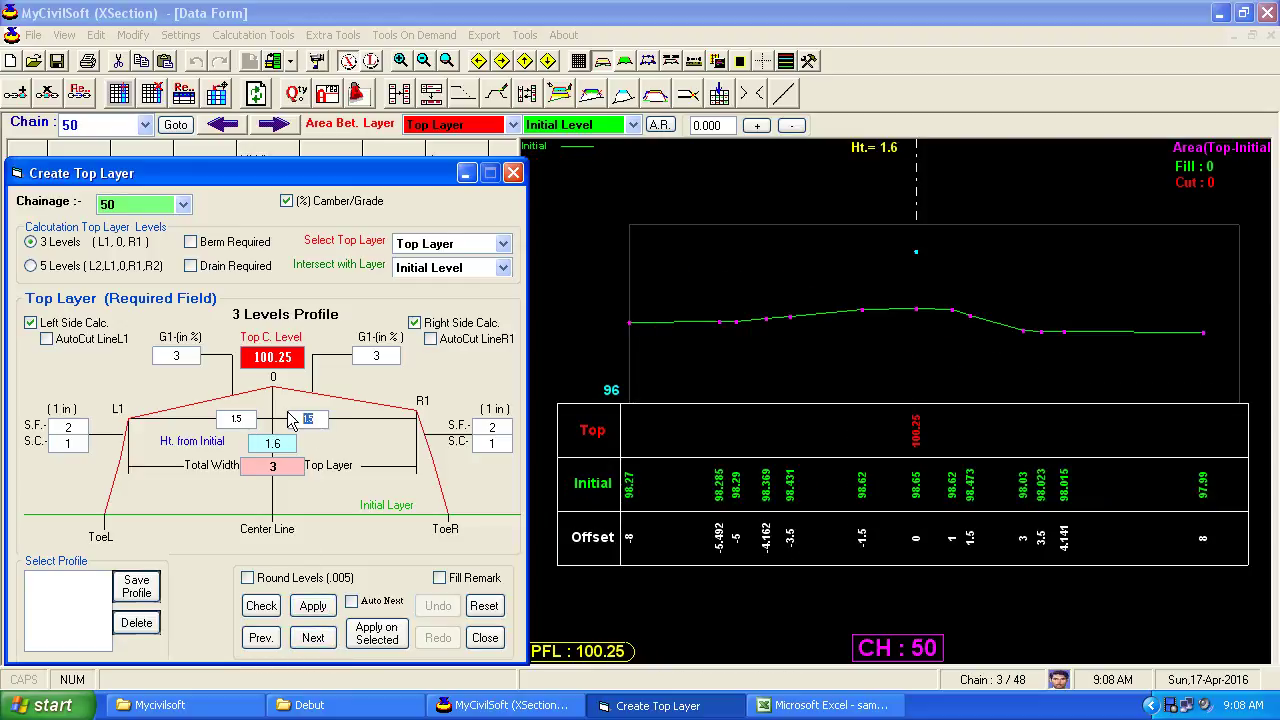
{"action": "type", "text": "2"}
Step: Trial a -2.5 left grade on the chainage 50 top layer, then undo it
{"action": "left_click", "coordinate": [243, 418]}
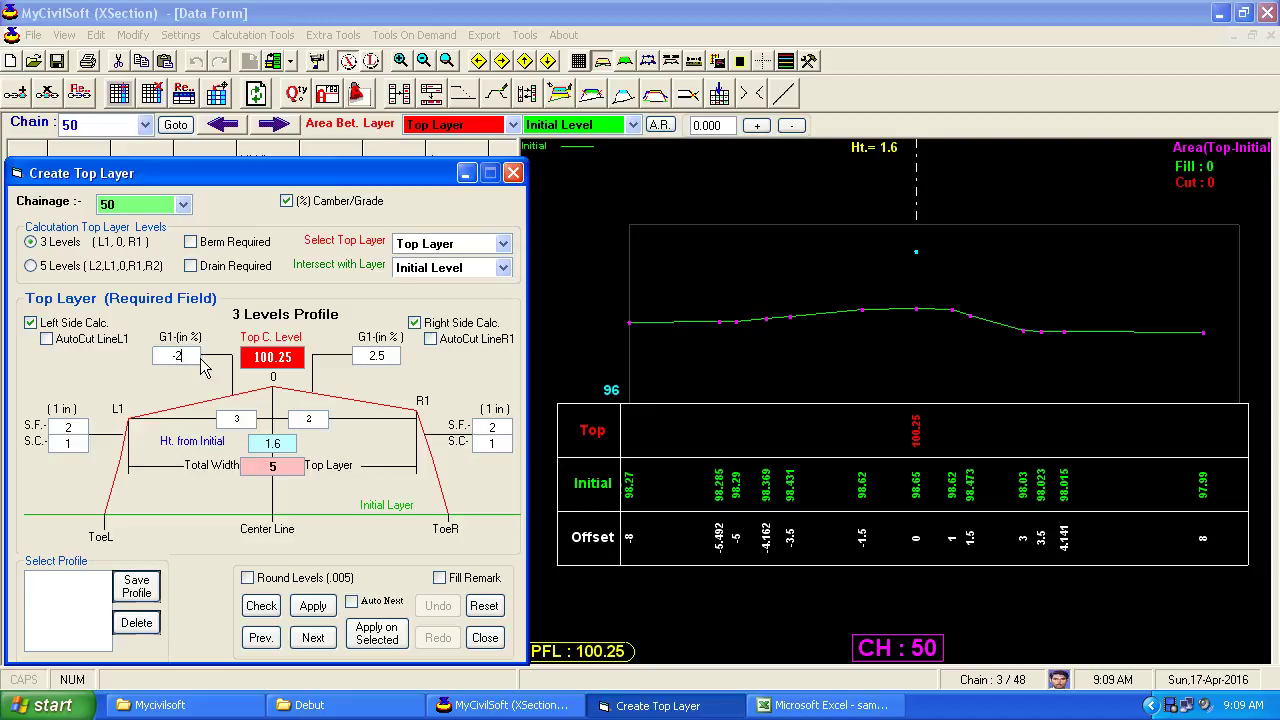
{"action": "type", "text": "-2"}
{"action": "left_click", "coordinate": [313, 607]}
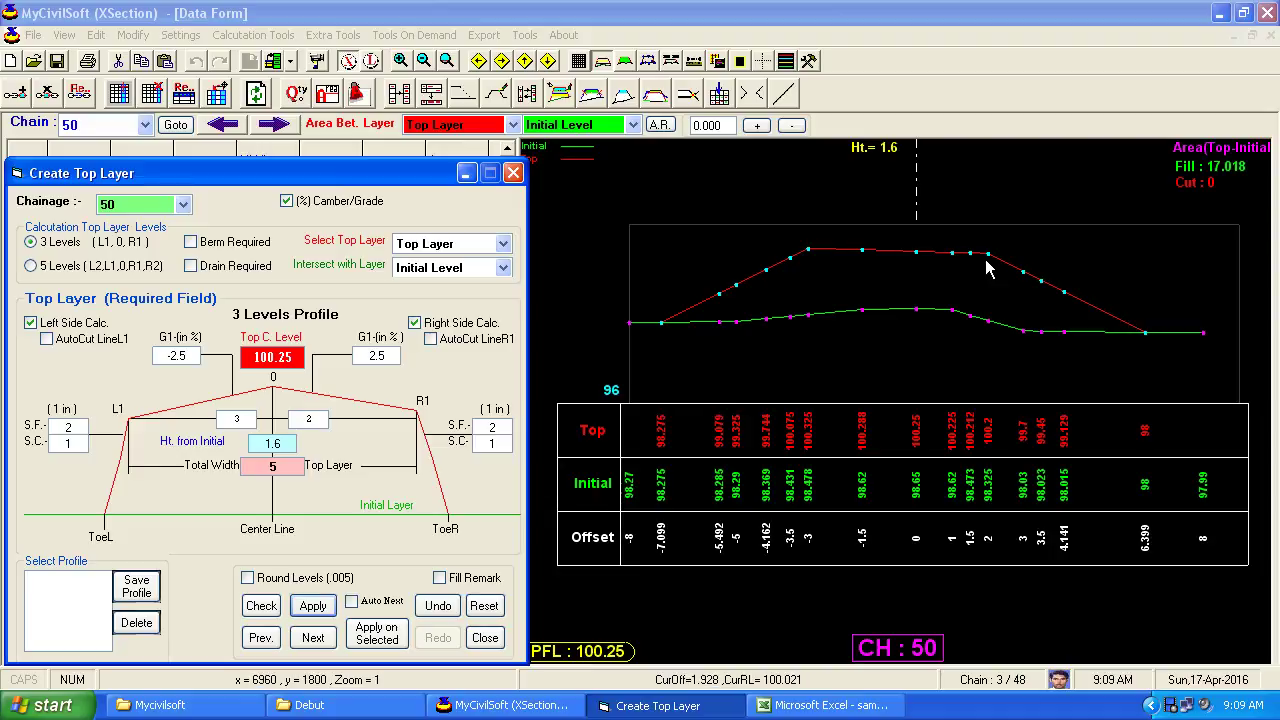
{"action": "key", "text": "Caps_Lock"}
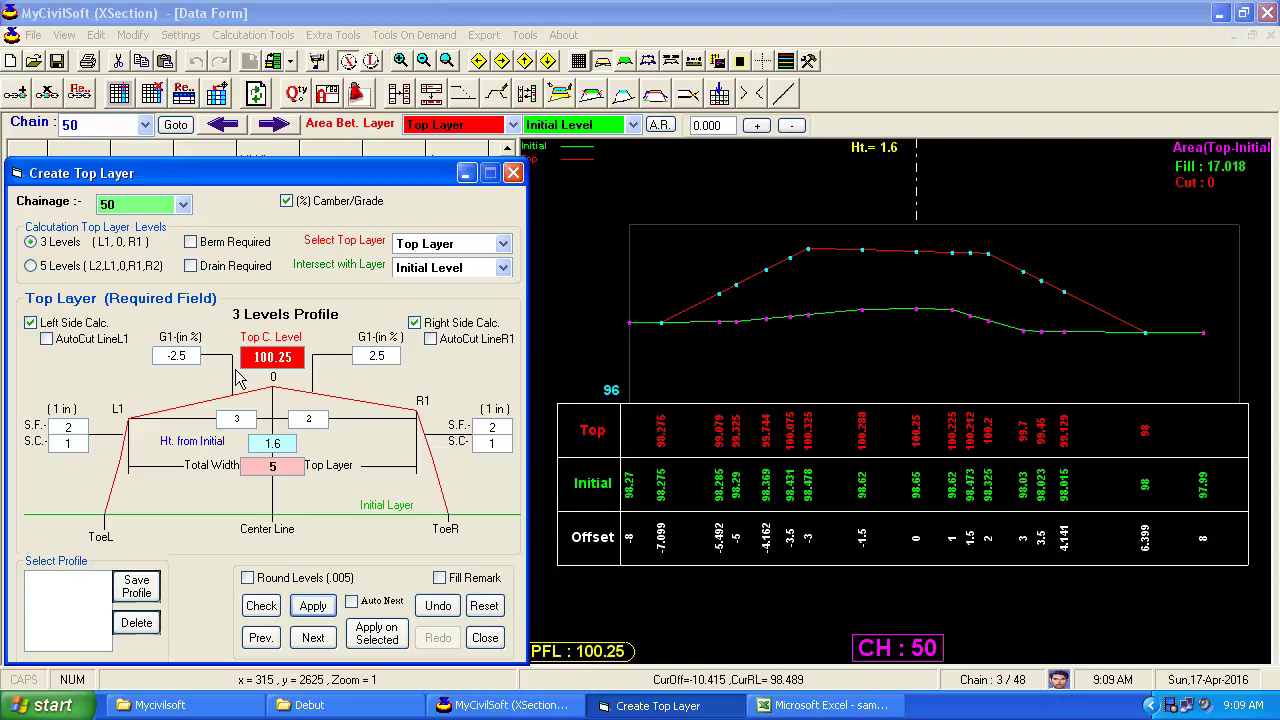
{"action": "left_click", "coordinate": [438, 605]}
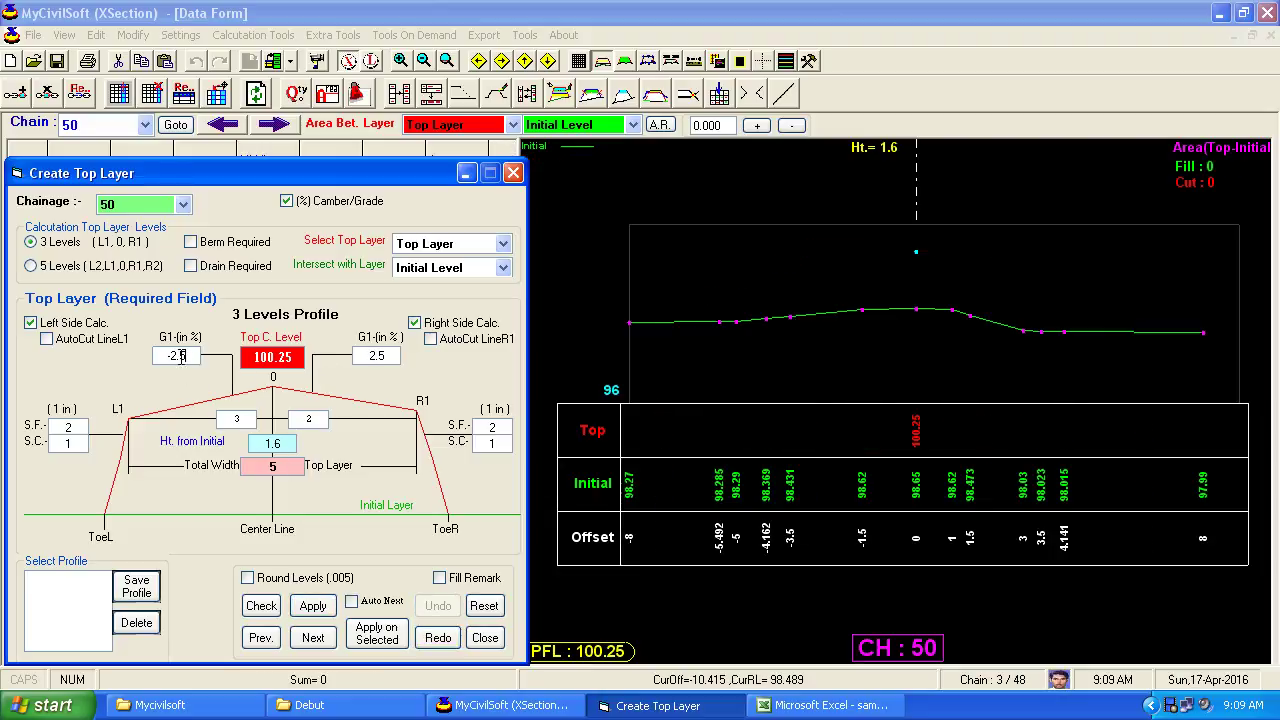
Step: Apply -5% and 5% camber grades with half-widths 3 and 2, giving fill 17.176
{"action": "key", "text": "BackSpace"}
{"action": "key", "text": "BackSpace"}
{"action": "key", "text": "BackSpace"}
{"action": "left_click", "coordinate": [390, 355]}
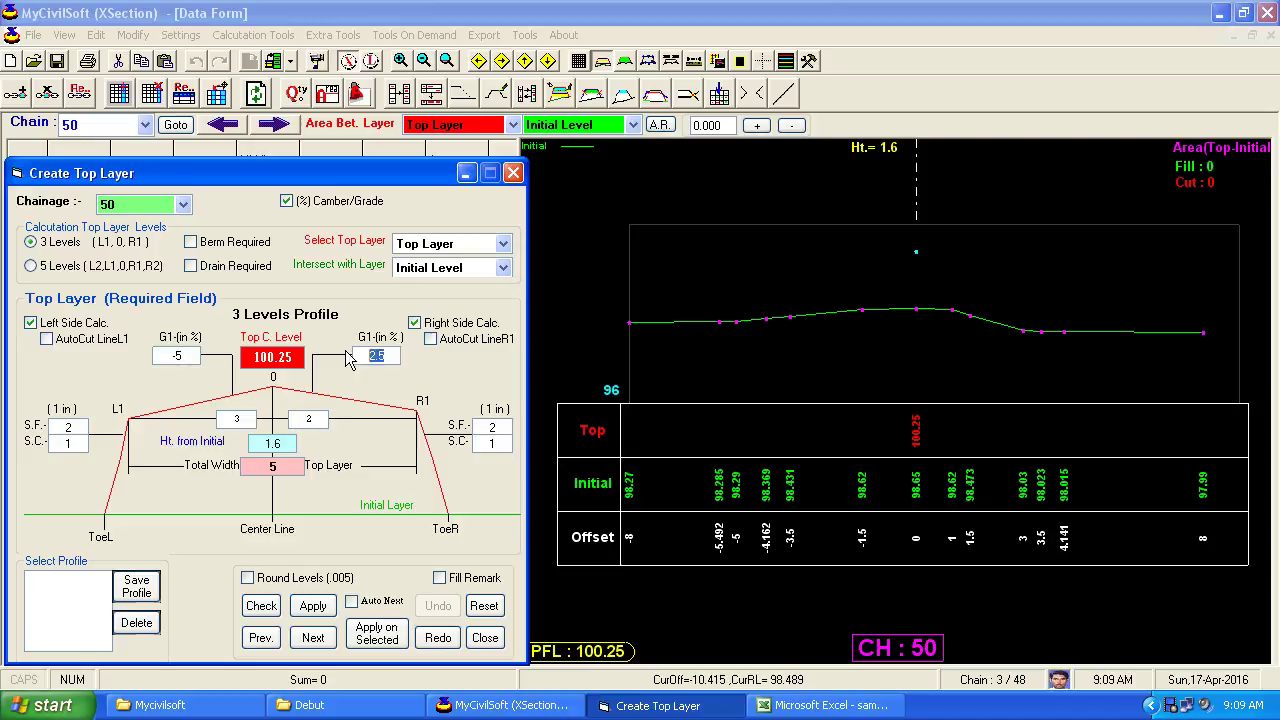
{"action": "type", "text": "5"}
{"action": "left_click", "coordinate": [313, 605]}
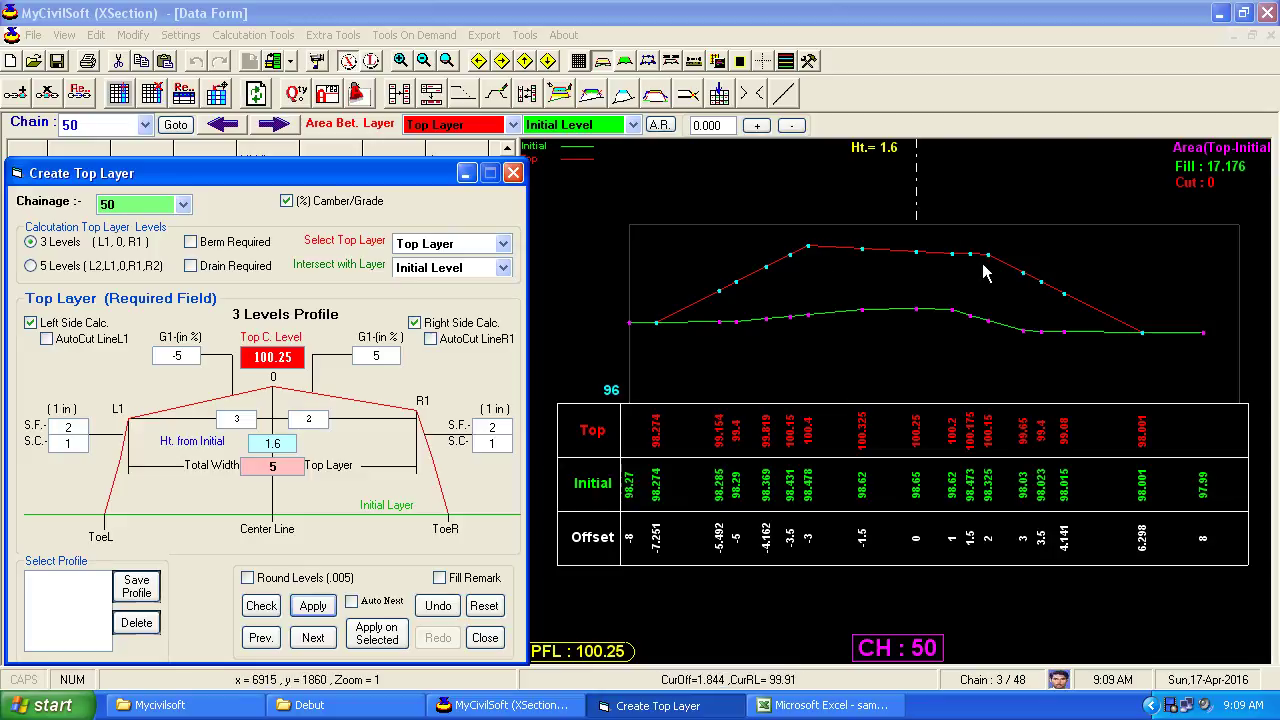
{"action": "left_click", "coordinate": [672, 63]}
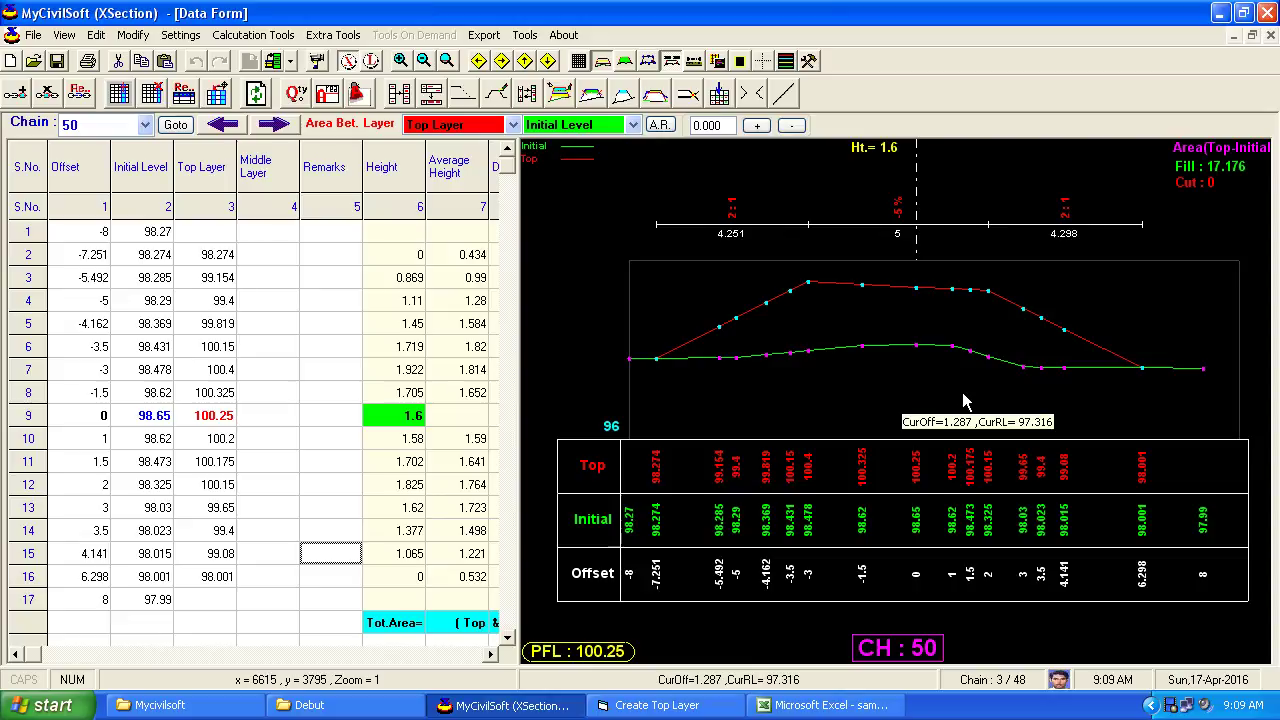
{"action": "left_click", "coordinate": [674, 66]}
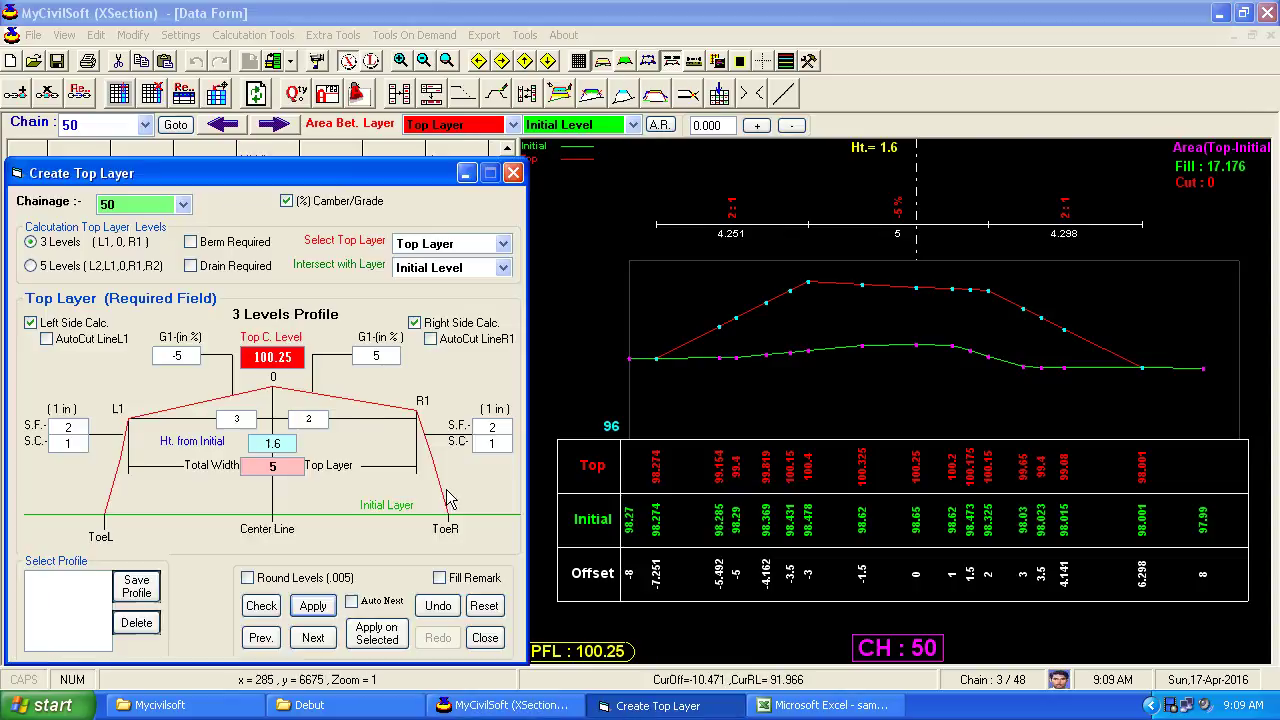
Step: Switch to a 5-level profile with 2.5% inner and 4% outer grades
{"action": "left_click", "coordinate": [57, 268]}
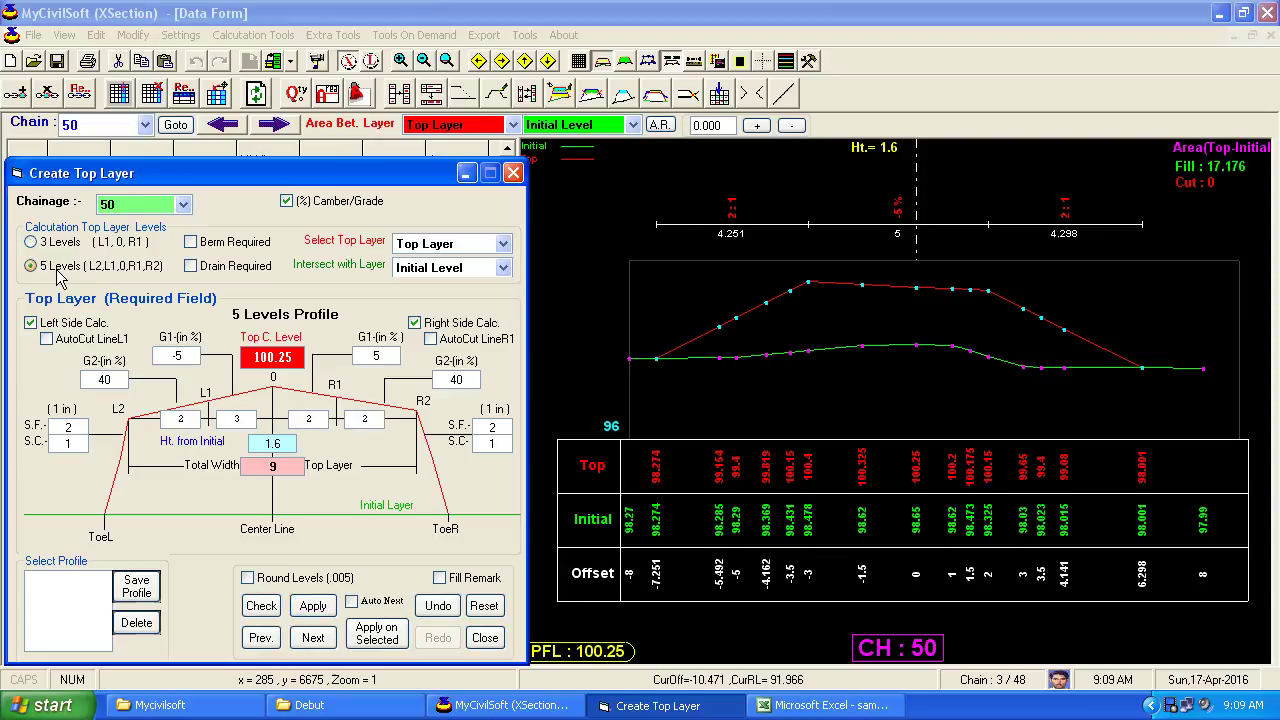
{"action": "left_click", "coordinate": [436, 605]}
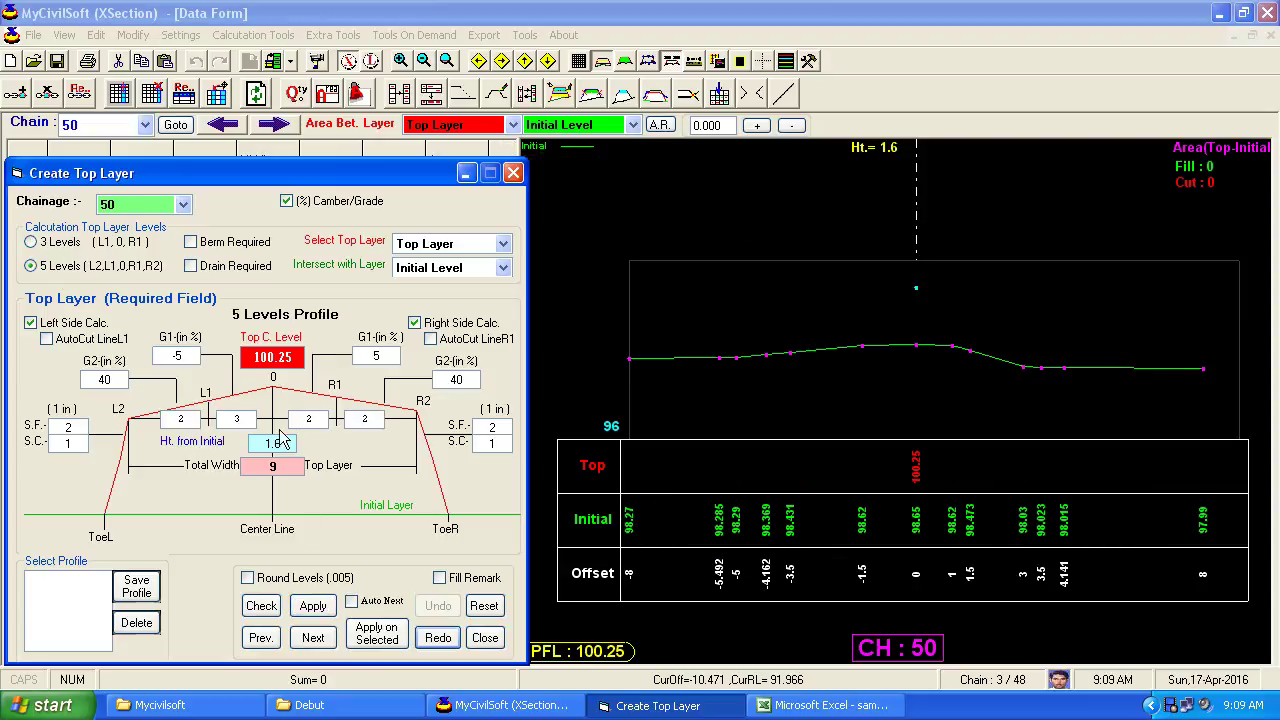
{"action": "left_click", "coordinate": [237, 419]}
{"action": "key", "text": "Tab"}
{"action": "left_click", "coordinate": [384, 356]}
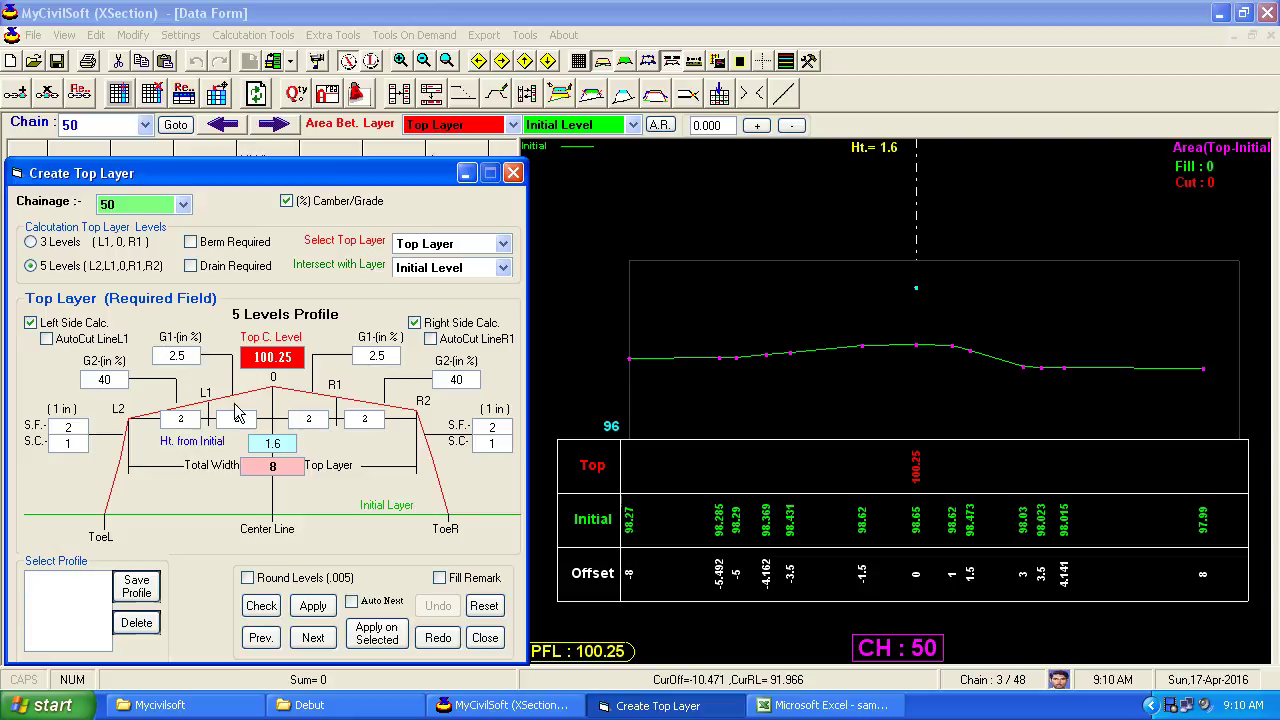
{"action": "mouse_move", "coordinate": [125, 379]}
{"action": "left_mouse_down"}
{"action": "mouse_move", "coordinate": [62, 380]}
{"action": "mouse_move", "coordinate": [74, 388]}
{"action": "left_mouse_up"}
{"action": "type", "text": "4"}
{"action": "left_click_drag", "start_coordinate": [476, 379], "coordinate": [399, 378]}
{"action": "type", "text": "4"}
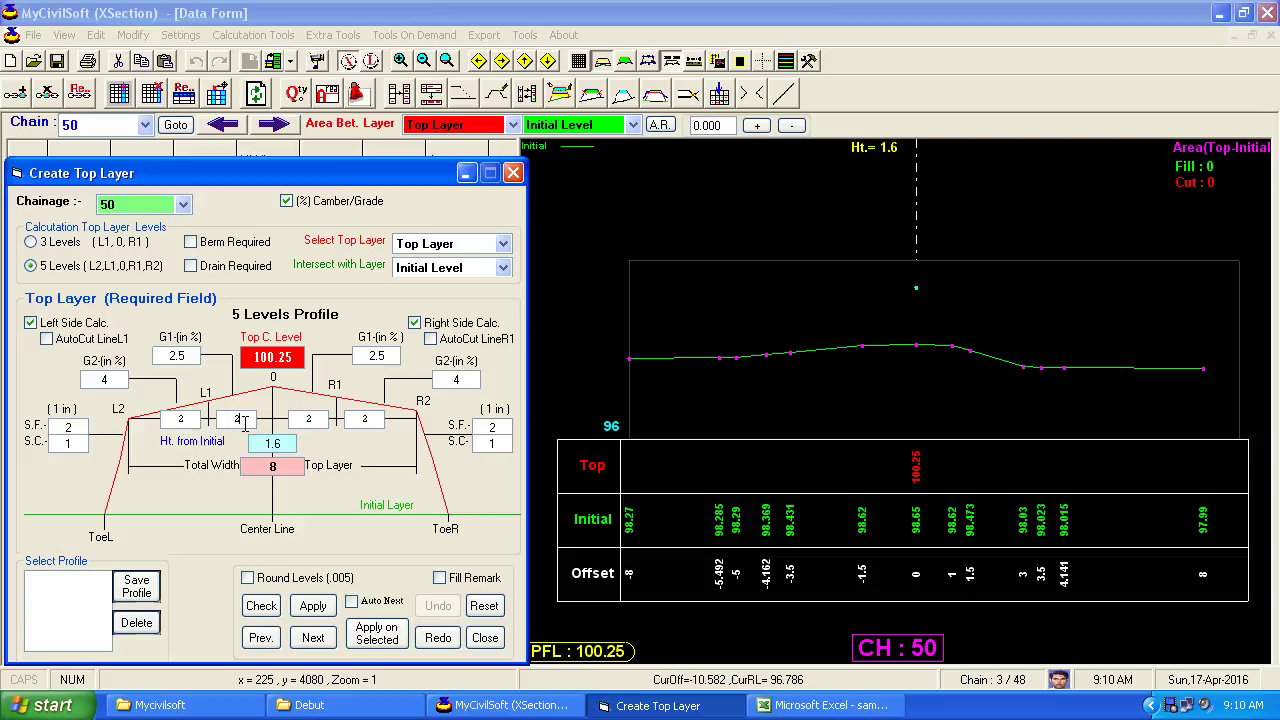
Step: Set the half-widths to 1.5 and 2, apply the five-level layer, then undo it
{"action": "double_click", "coordinate": [195, 418]}
{"action": "type", "text": "4"}
{"action": "double_click", "coordinate": [366, 419]}
{"action": "type", "text": "1.5"}
{"action": "double_click", "coordinate": [184, 419]}
{"action": "mouse_move", "coordinate": [80, 432]}
{"action": "left_mouse_down"}
{"action": "mouse_move", "coordinate": [52, 432]}
{"action": "mouse_move", "coordinate": [57, 441]}
{"action": "left_mouse_up"}
{"action": "left_click", "coordinate": [312, 608]}
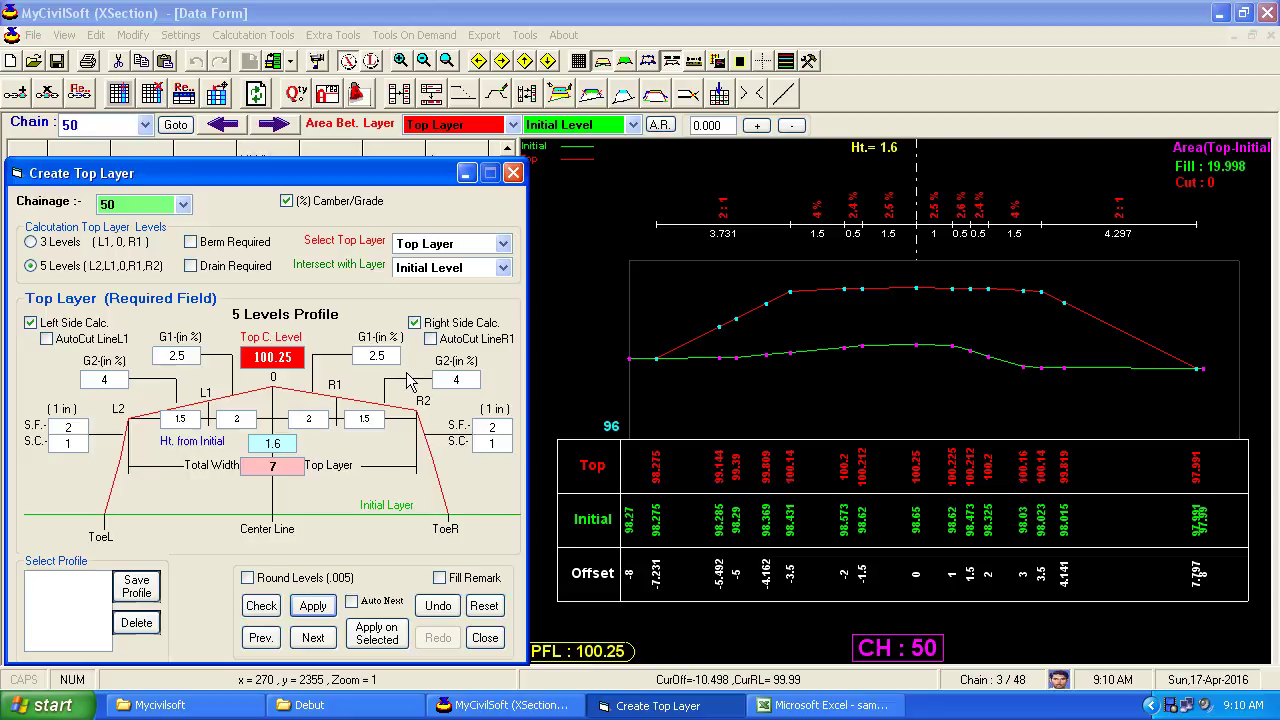
{"action": "left_click", "coordinate": [437, 606]}
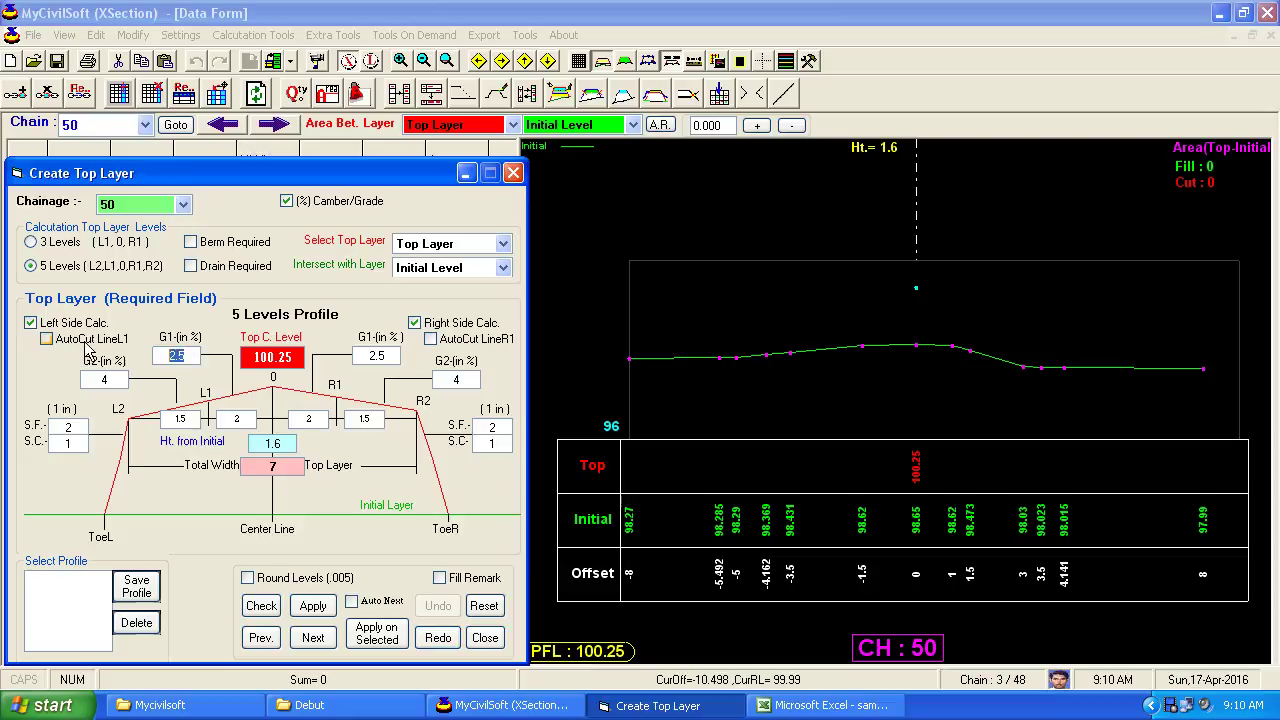
{"action": "type", "text": "0"}
Step: Dismiss the invalid-entry warning and trial a right first grade of 10000, then undo
{"action": "left_click", "coordinate": [390, 355]}
{"action": "left_click", "coordinate": [651, 410]}
{"action": "type", "text": "10000"}
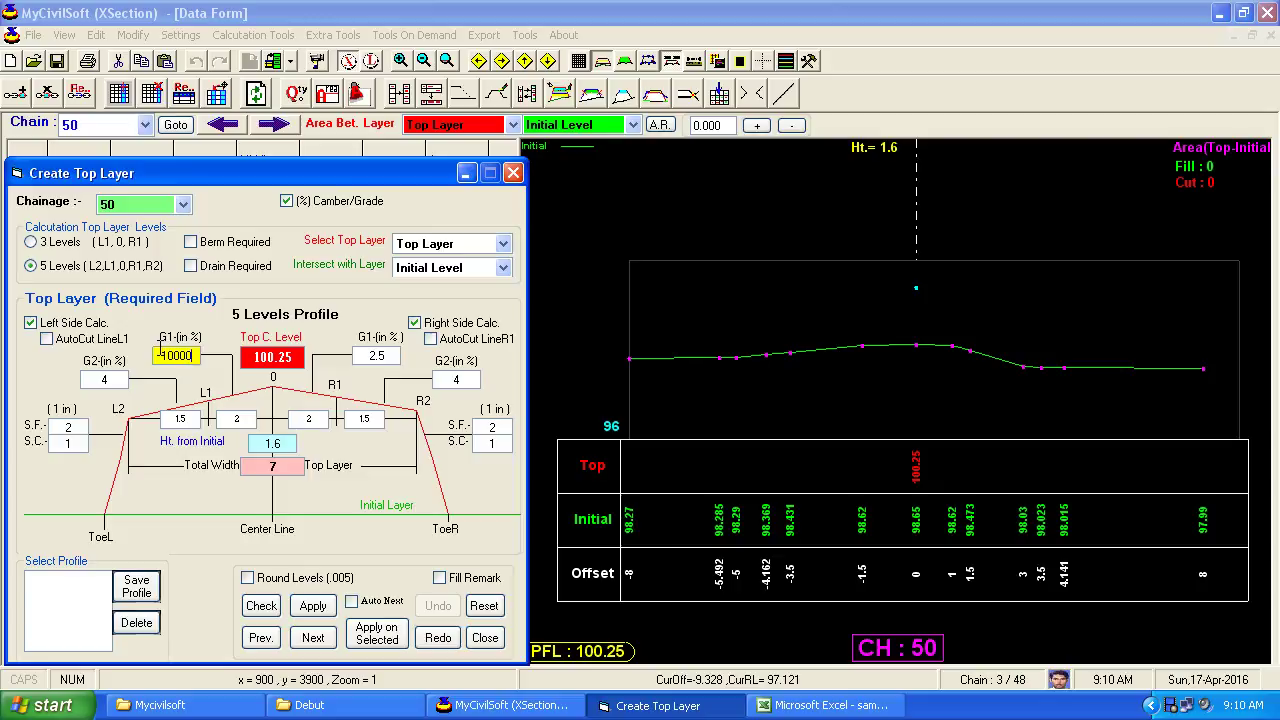
{"action": "left_click", "coordinate": [390, 357]}
{"action": "type", "text": "1"}
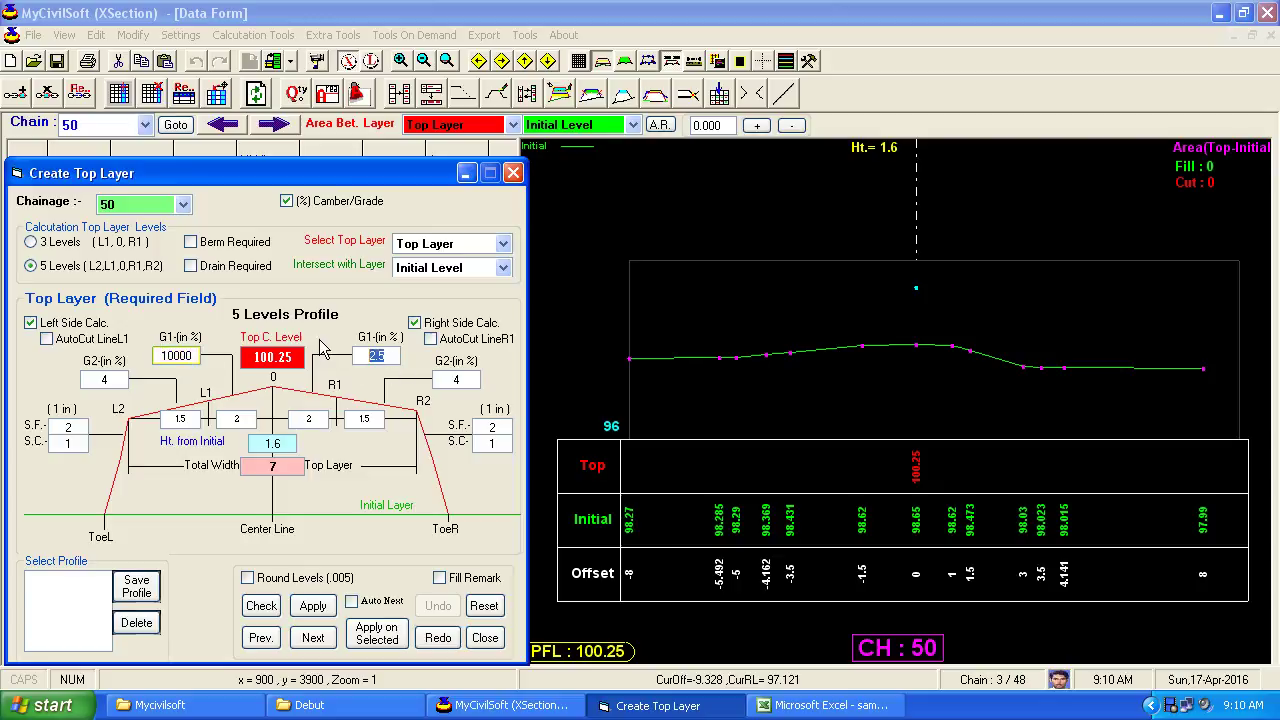
{"action": "type", "text": "0000"}
{"action": "left_click", "coordinate": [313, 605]}
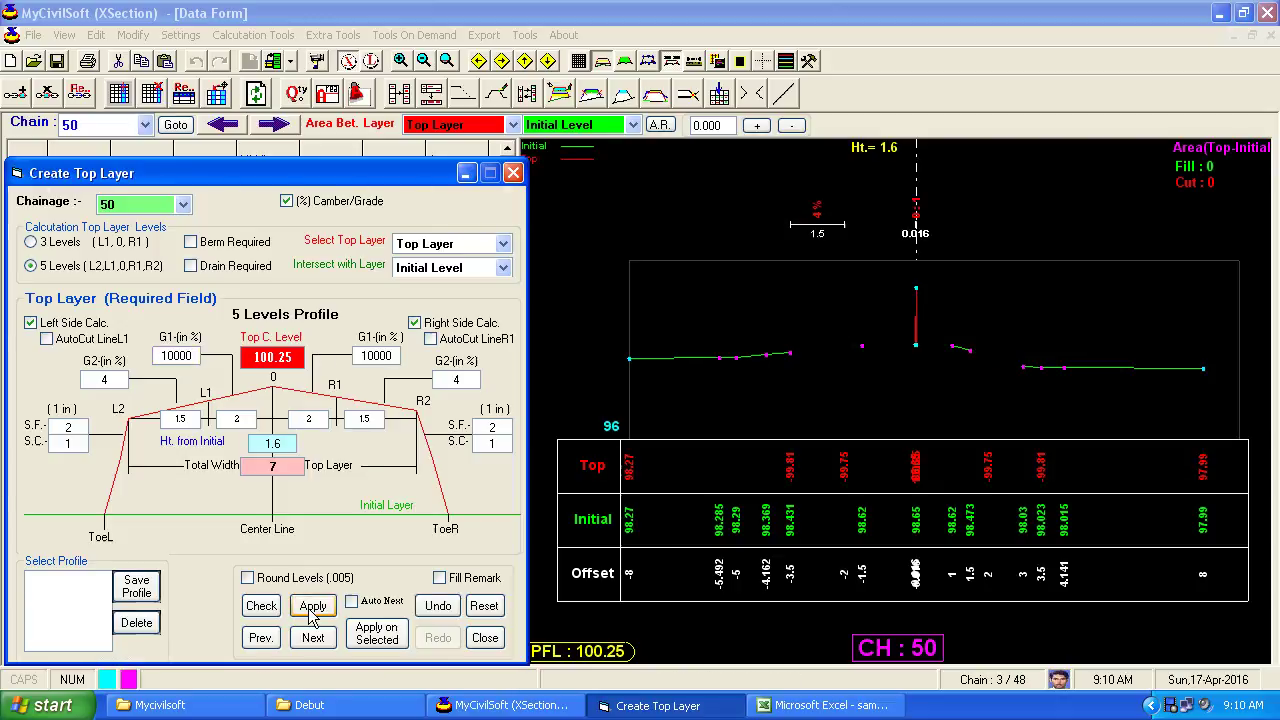
{"action": "left_click", "coordinate": [432, 606]}
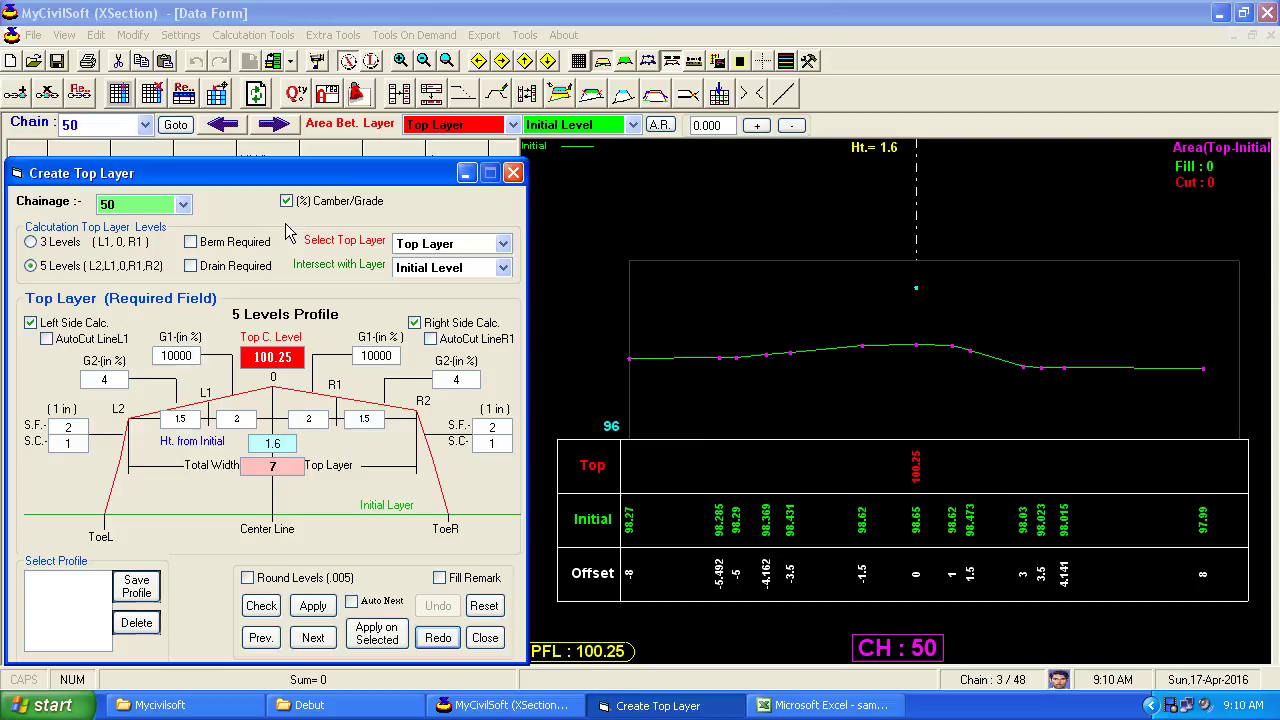
Step: Set both first camber grades to 0.01% and apply the top layer
{"action": "left_click", "coordinate": [193, 355]}
{"action": "left_click", "coordinate": [288, 202]}
{"action": "left_click_drag", "start_coordinate": [186, 357], "coordinate": [148, 362]}
{"action": "type", "text": "100"}
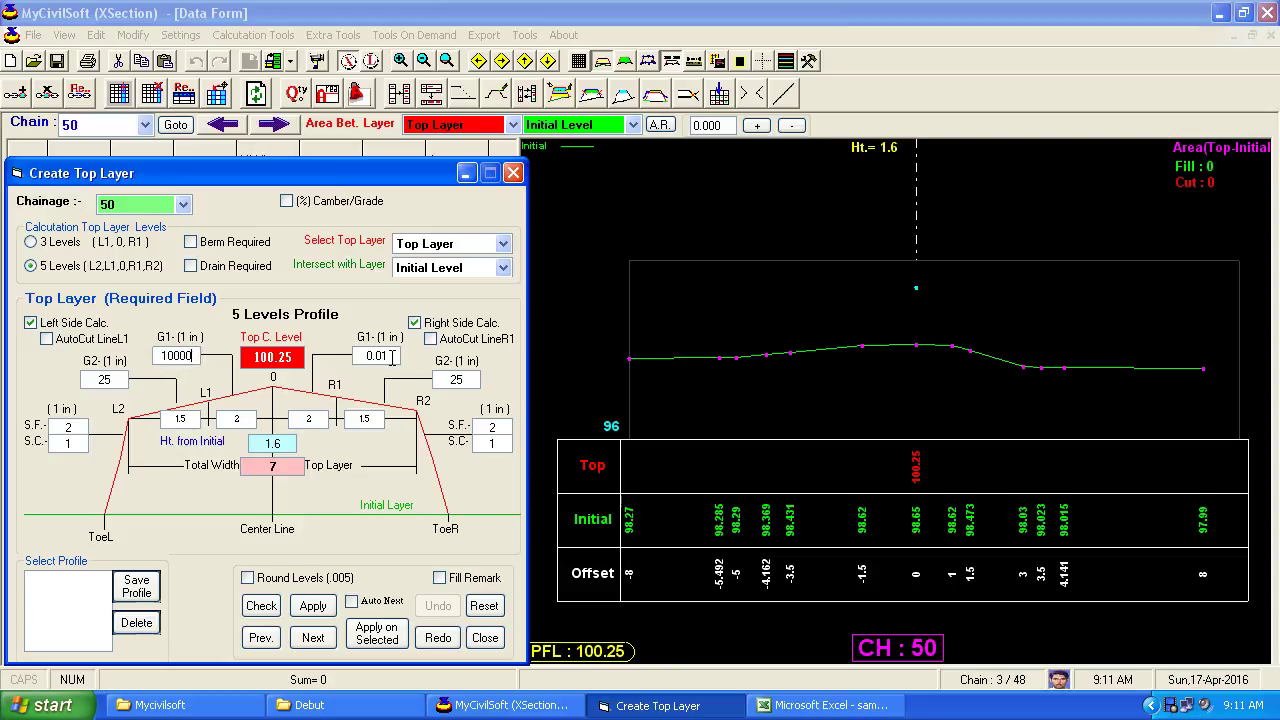
{"action": "left_click", "coordinate": [299, 207]}
{"action": "double_click", "coordinate": [172, 356]}
{"action": "key", "text": "BackSpace"}
{"action": "double_click", "coordinate": [392, 356]}
{"action": "type", "text": ".01"}
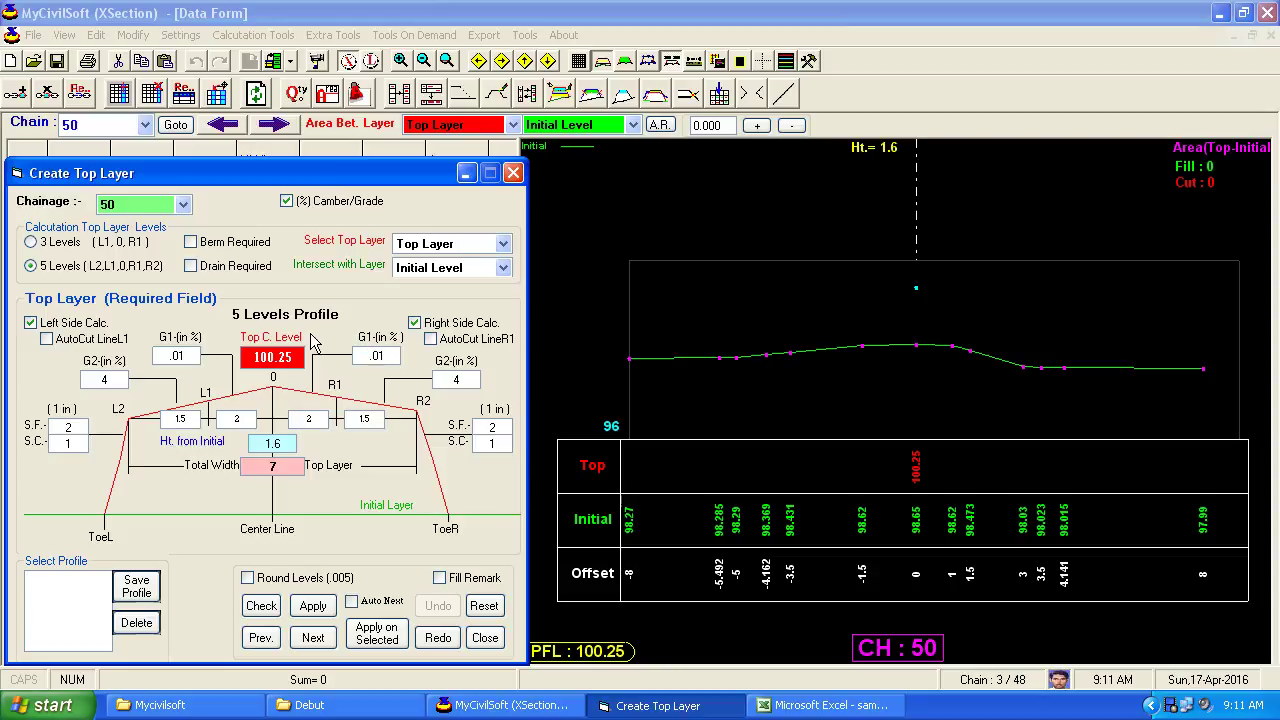
{"action": "left_click", "coordinate": [313, 606]}
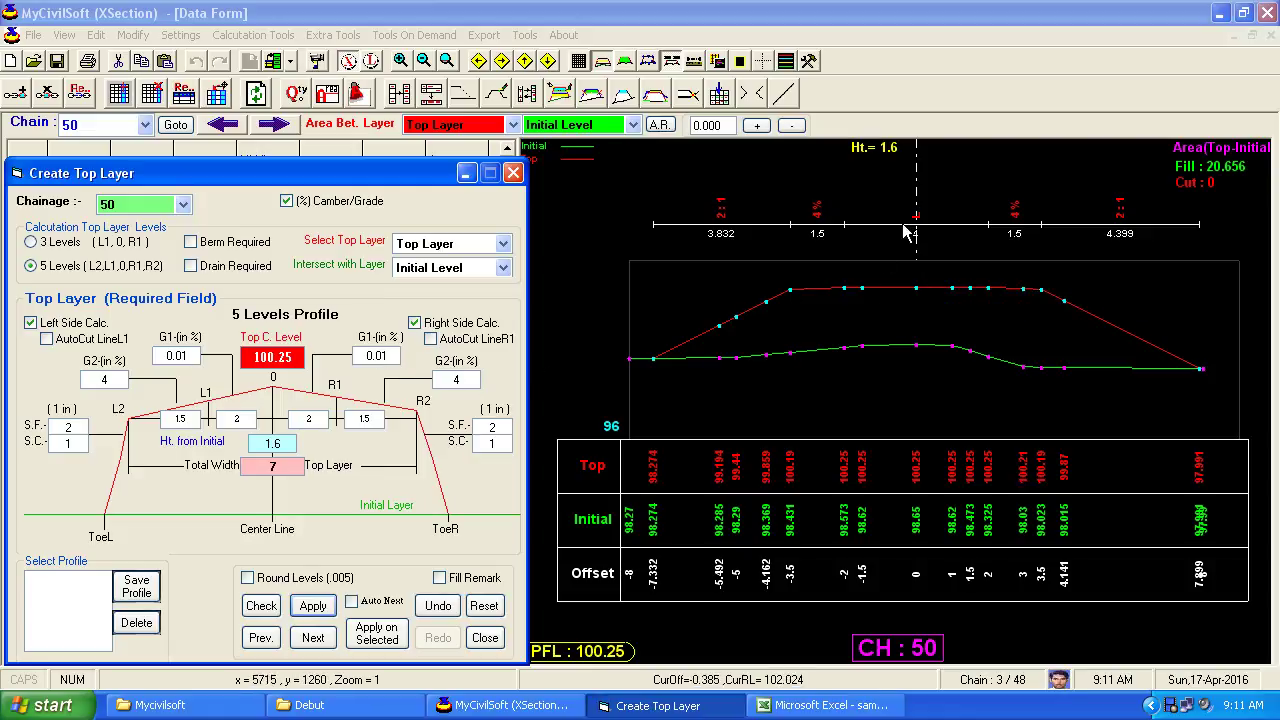
Step: Set both outer grades to 0.01% and apply, giving fill 21.221 (1 in 10000)
{"action": "left_click", "coordinate": [466, 376]}
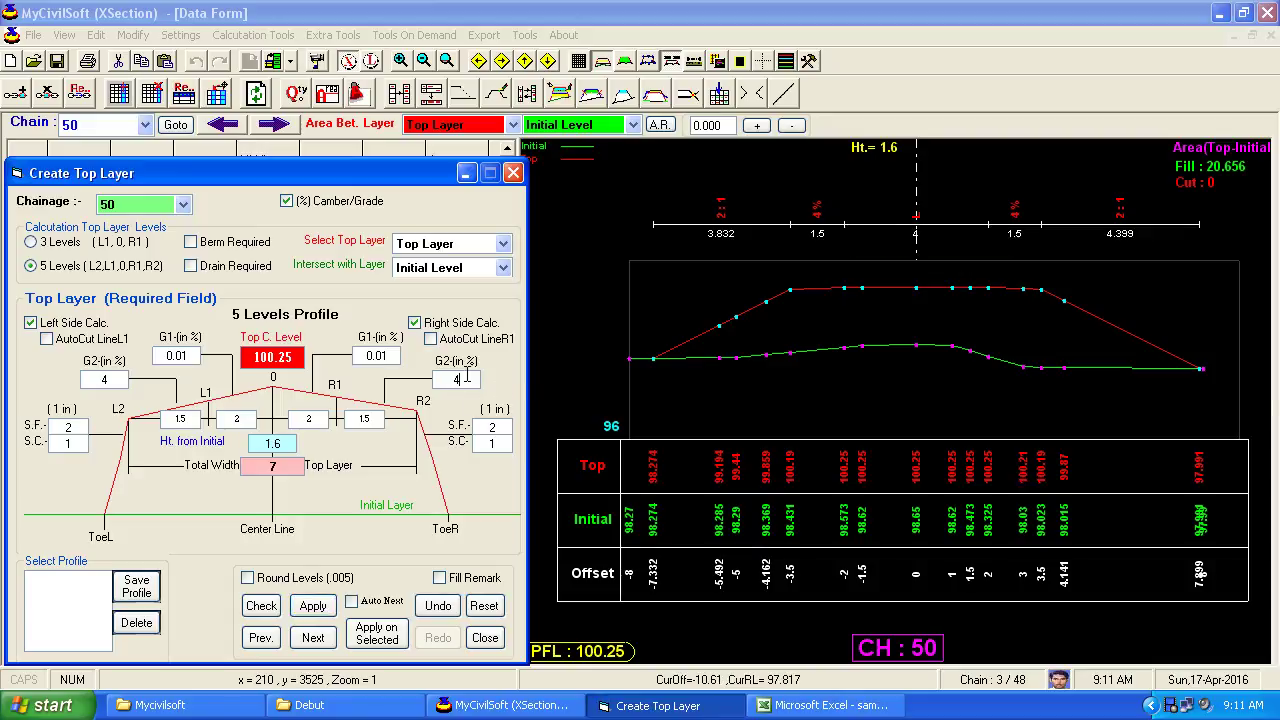
{"action": "left_click_drag", "start_coordinate": [466, 376], "coordinate": [453, 377]}
{"action": "left_click", "coordinate": [438, 605]}
{"action": "key", "text": "BackSpace"}
{"action": "left_click_drag", "start_coordinate": [112, 379], "coordinate": [80, 381]}
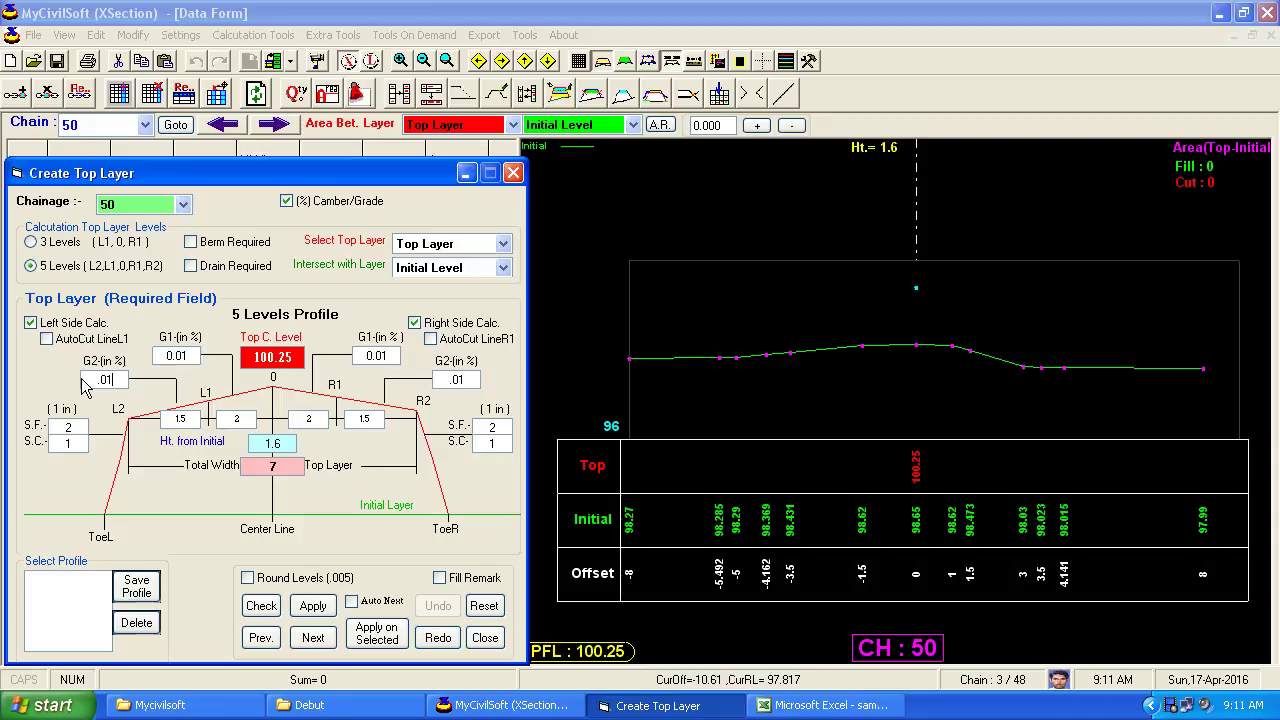
{"action": "left_click", "coordinate": [312, 605]}
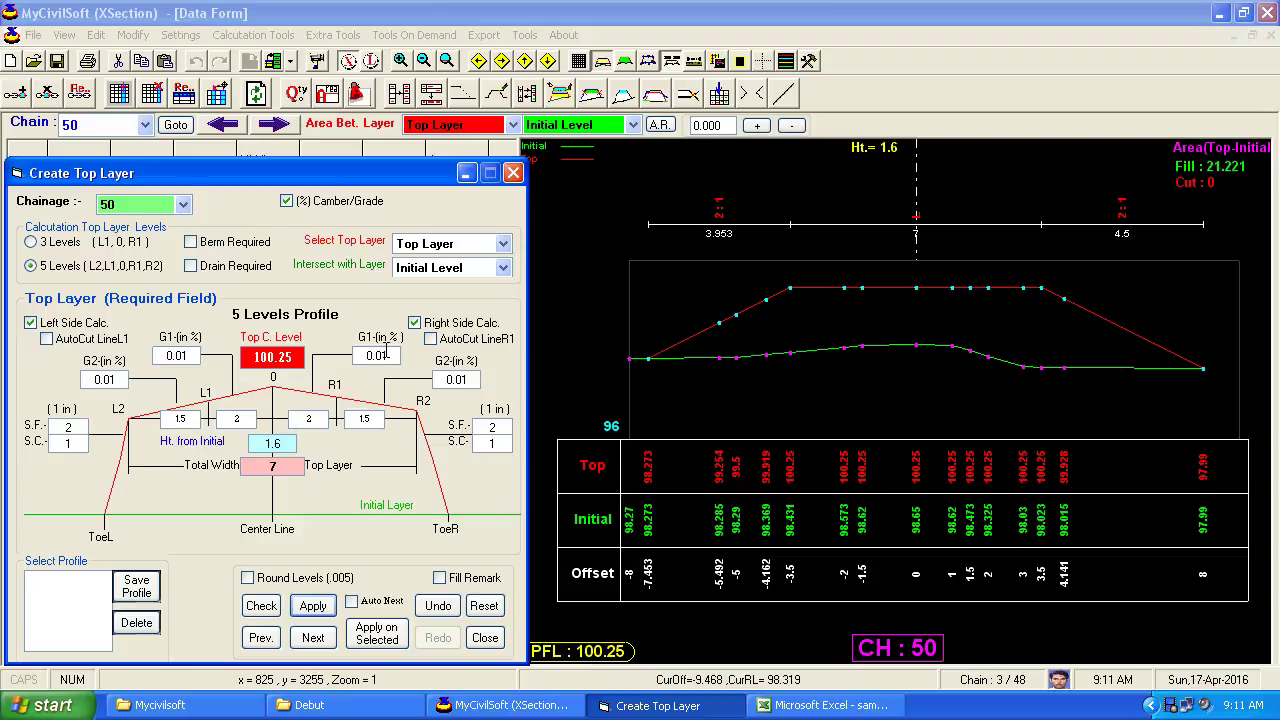
{"action": "left_click", "coordinate": [292, 203]}
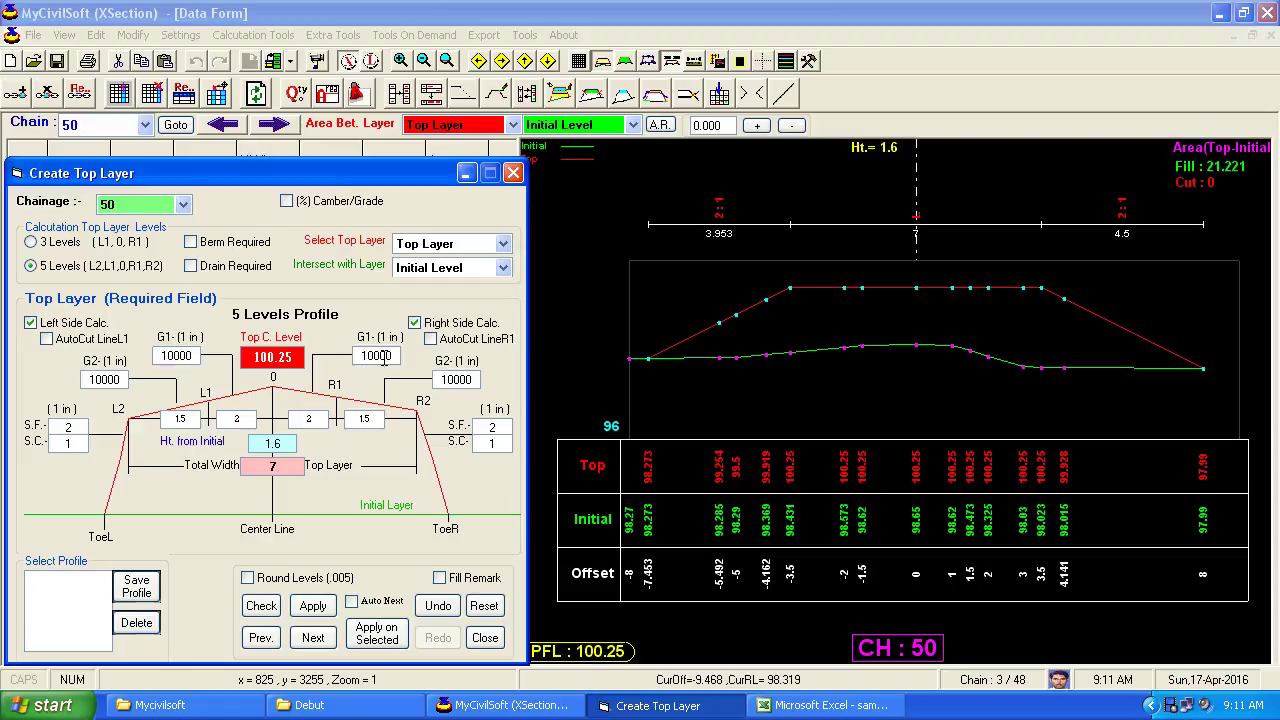
Step: Choose a 3-level profile with side berms and 2% camber grades on both sides
{"action": "left_click", "coordinate": [47, 244]}
{"action": "left_click", "coordinate": [214, 246]}
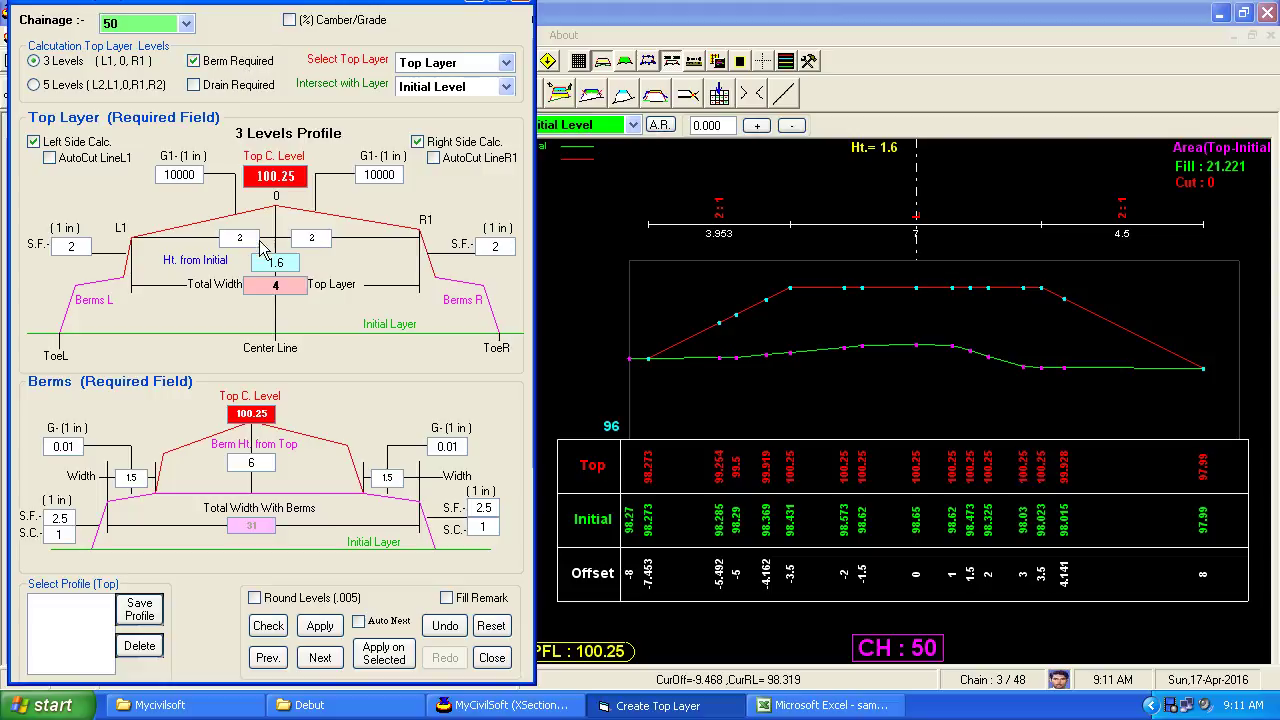
{"action": "left_click", "coordinate": [311, 24]}
{"action": "double_click", "coordinate": [180, 174]}
{"action": "type", "text": "2"}
{"action": "double_click", "coordinate": [387, 175]}
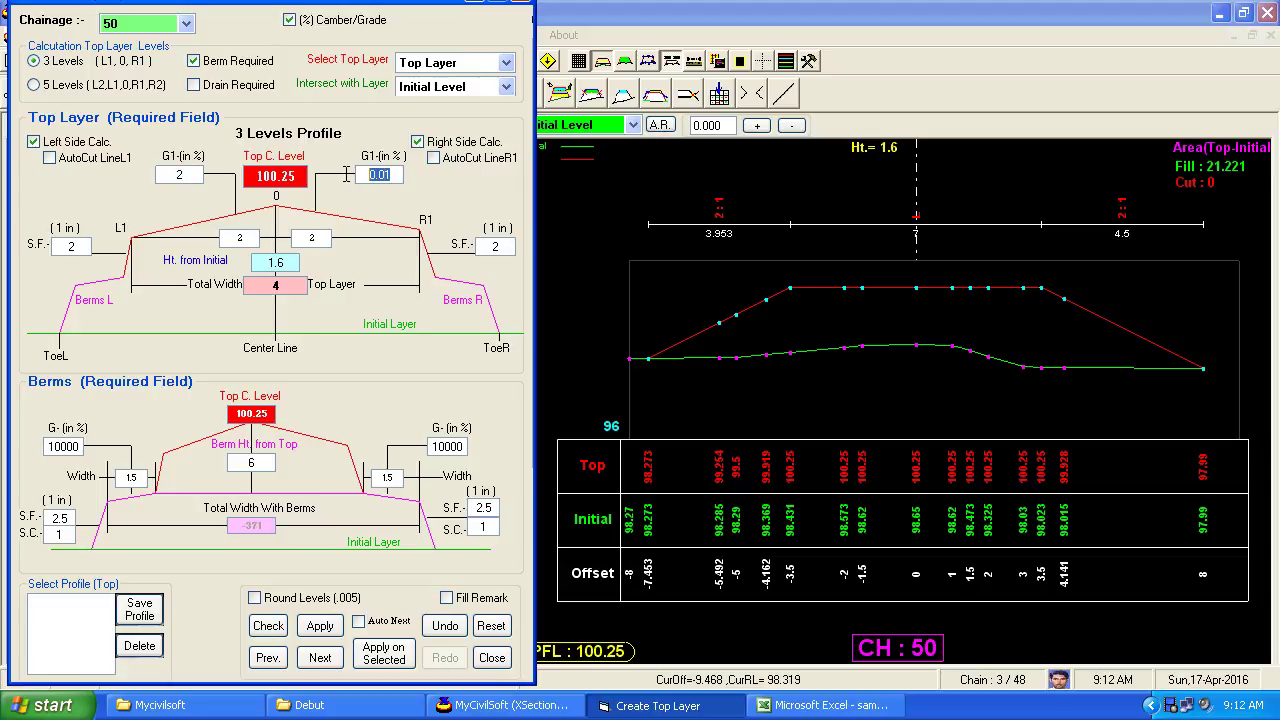
{"action": "type", "text": "2"}
Step: Review the top-layer and berm widths and set both berm grades to 0.01
{"action": "double_click", "coordinate": [252, 240]}
{"action": "double_click", "coordinate": [324, 244]}
{"action": "double_click", "coordinate": [388, 478]}
{"action": "double_click", "coordinate": [138, 477]}
{"action": "double_click", "coordinate": [62, 447]}
{"action": "type", "text": ".01"}
{"action": "double_click", "coordinate": [466, 447]}
{"action": "type", "text": ".0"}
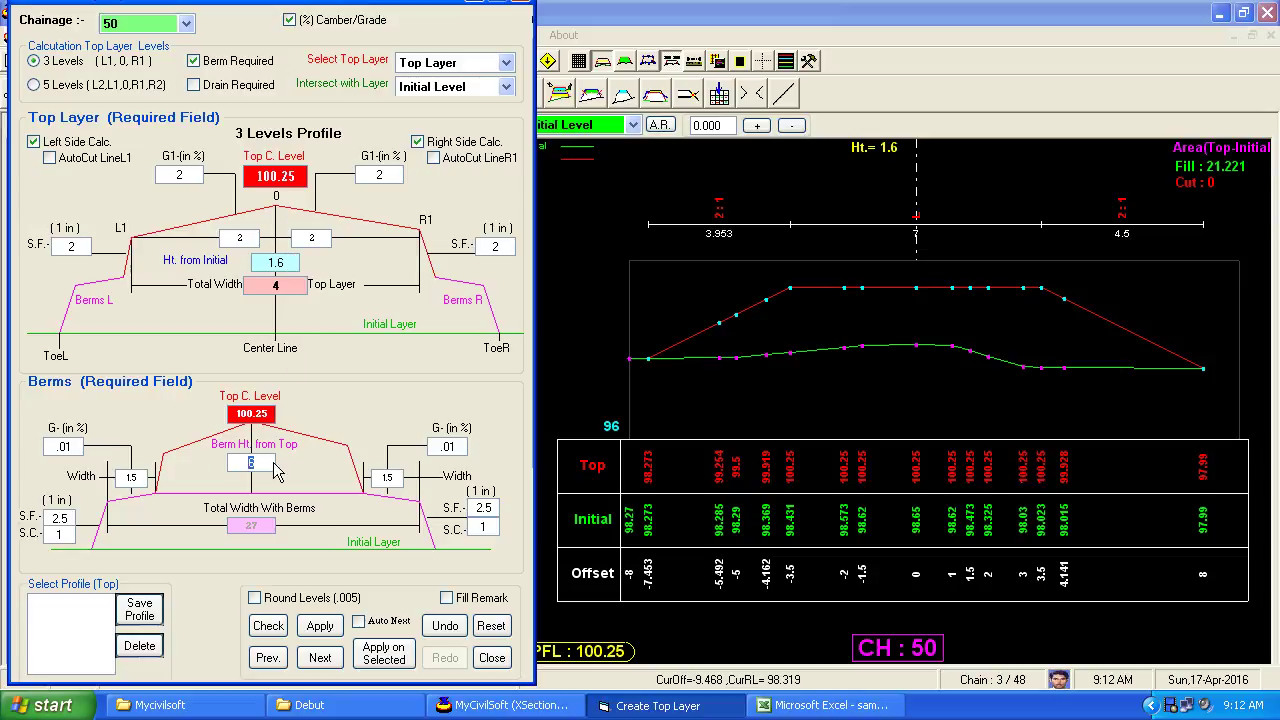
Step: Set berm height below top to 1 and compute the layer, giving fill 18.106
{"action": "left_click_drag", "start_coordinate": [264, 462], "coordinate": [233, 462]}
{"action": "left_click_drag", "start_coordinate": [291, 262], "coordinate": [259, 262]}
{"action": "left_click_drag", "start_coordinate": [265, 463], "coordinate": [236, 462]}
{"action": "type", "text": "1"}
{"action": "left_click", "coordinate": [322, 627]}
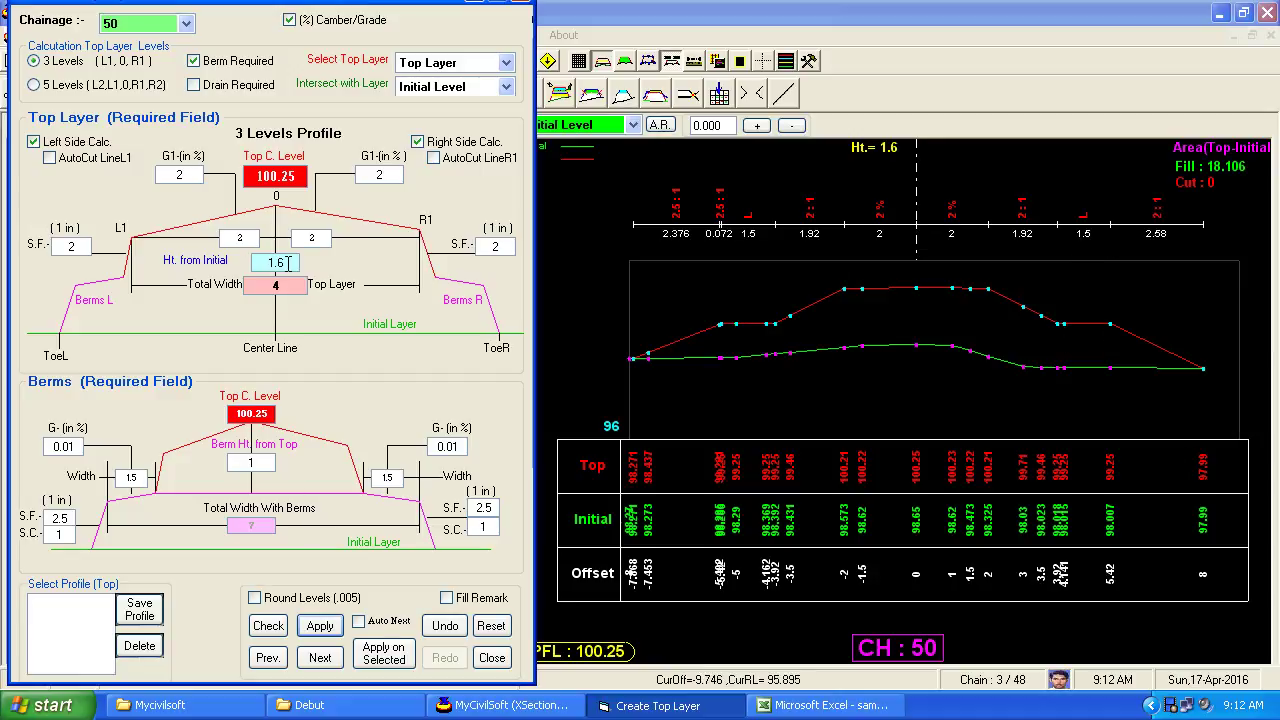
{"action": "left_click_drag", "start_coordinate": [288, 263], "coordinate": [265, 263]}
{"action": "left_click", "coordinate": [445, 625]}
{"action": "left_click_drag", "start_coordinate": [272, 463], "coordinate": [224, 466]}
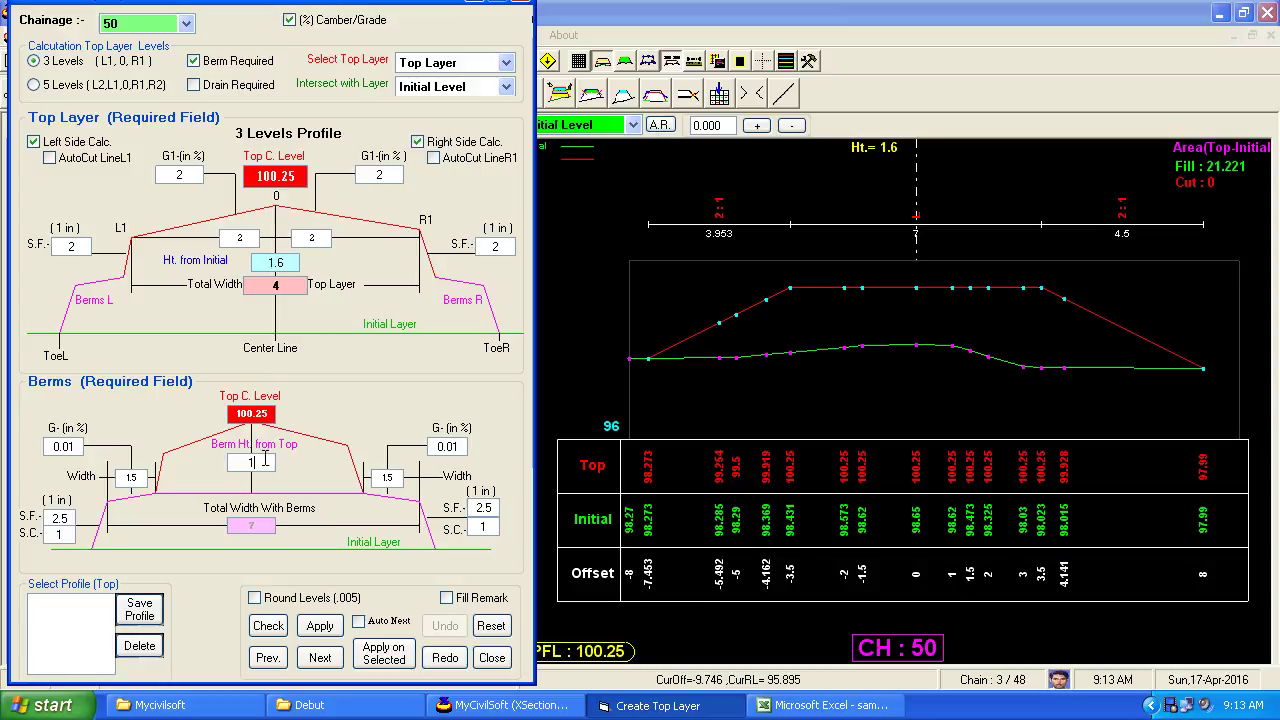
{"action": "left_click", "coordinate": [320, 625]}
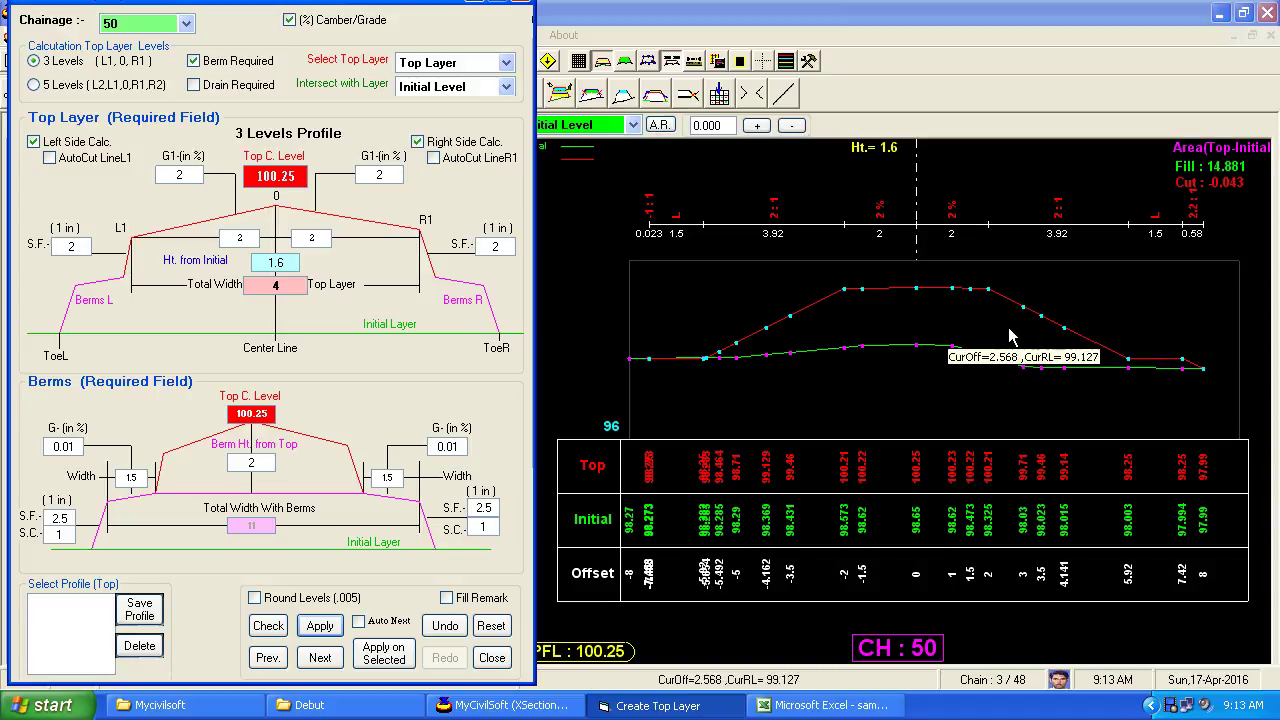
{"action": "left_click", "coordinate": [445, 625]}
{"action": "left_click", "coordinate": [251, 462]}
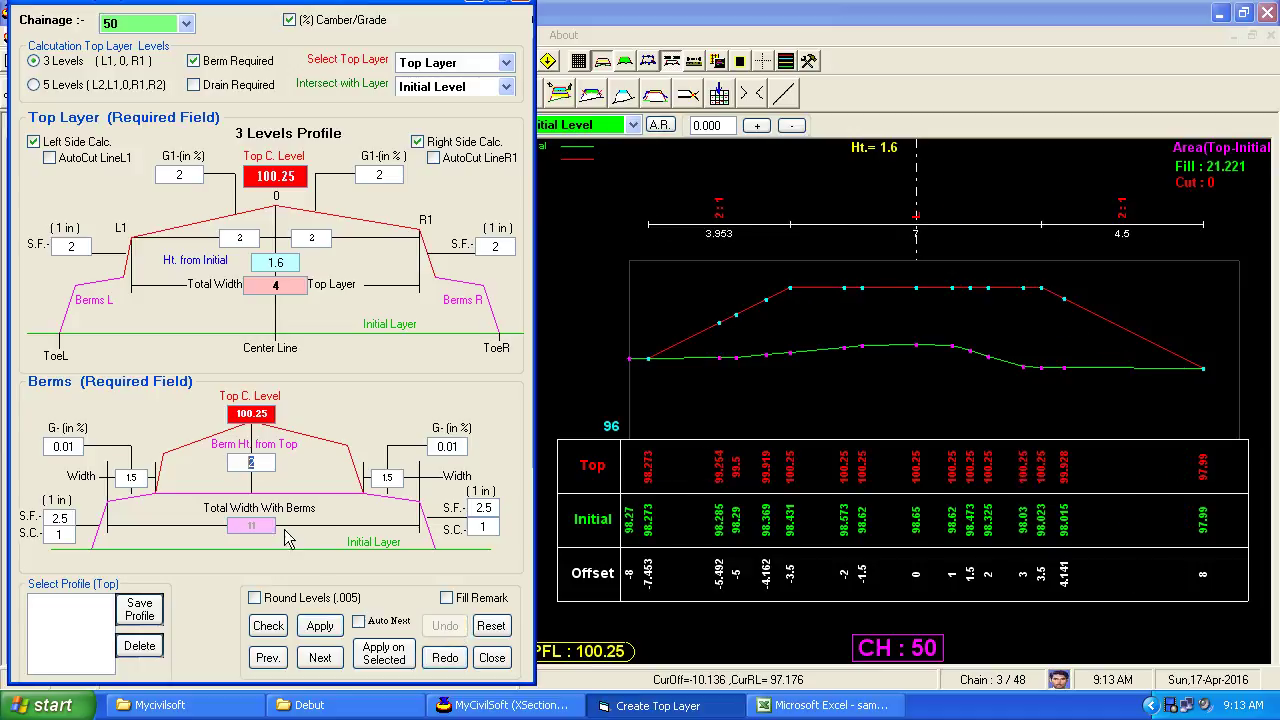
{"action": "left_click", "coordinate": [320, 625]}
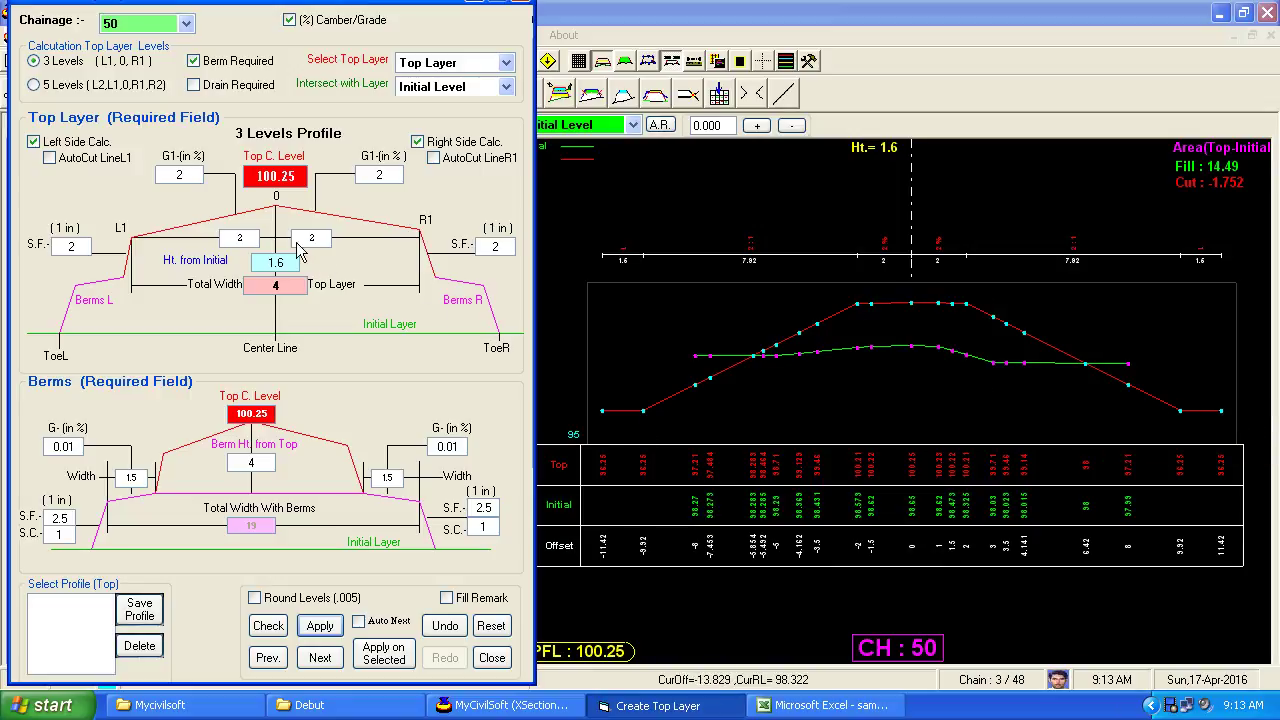
{"action": "left_click", "coordinate": [251, 462]}
{"action": "type", "text": "1"}
{"action": "left_click", "coordinate": [326, 628]}
{"action": "left_click", "coordinate": [327, 628]}
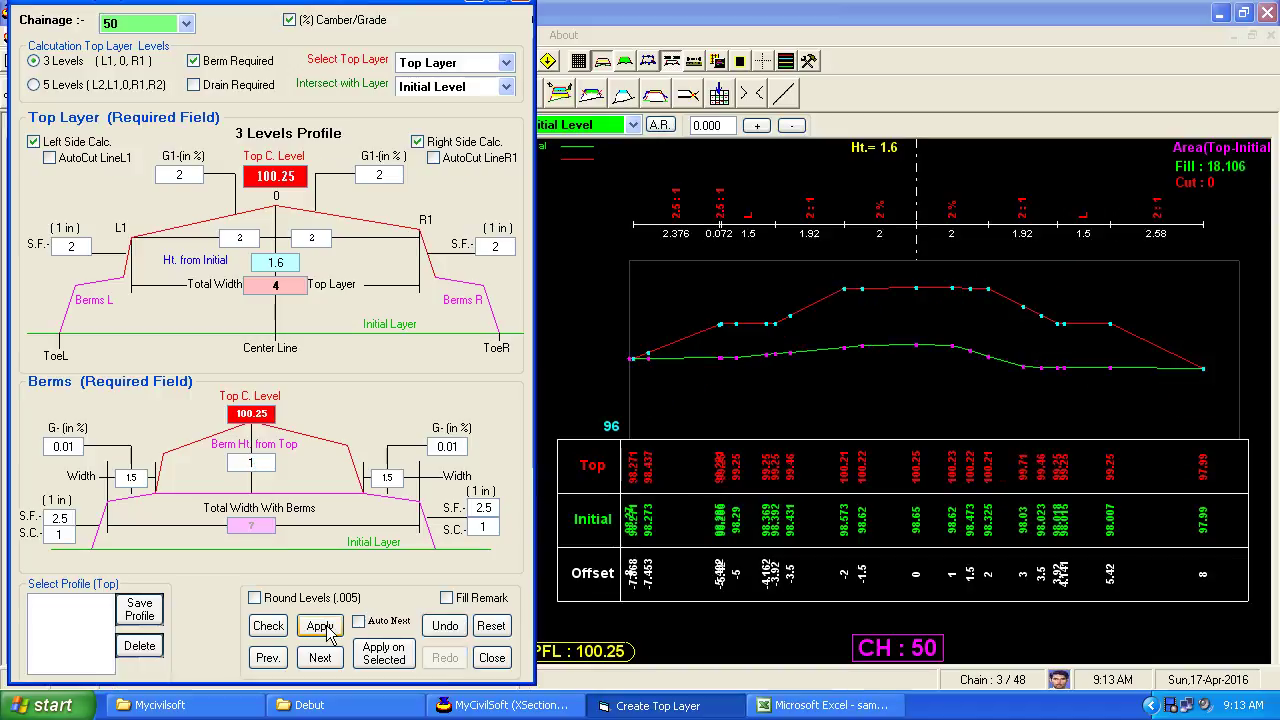
Step: Recompute the bermed layer as 5 levels, giving fill 22.731, and inspect berm S.F./S.C. values
{"action": "left_click", "coordinate": [51, 87]}
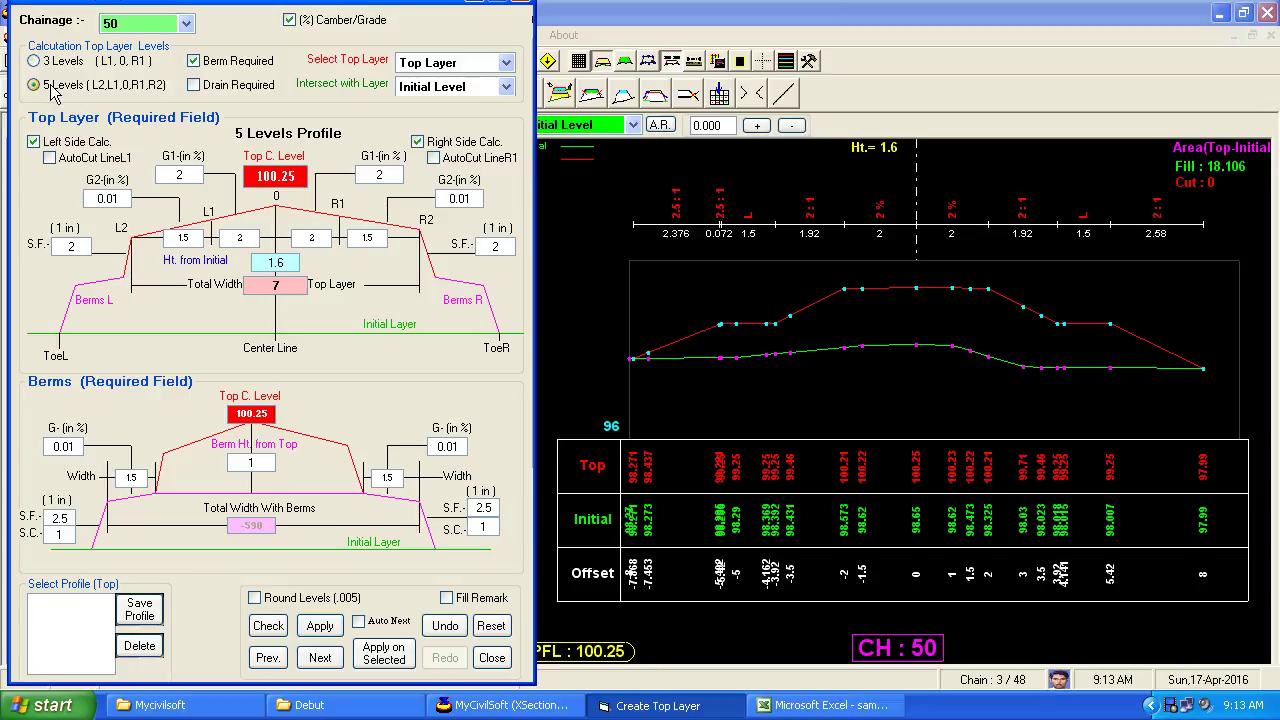
{"action": "left_click", "coordinate": [445, 626]}
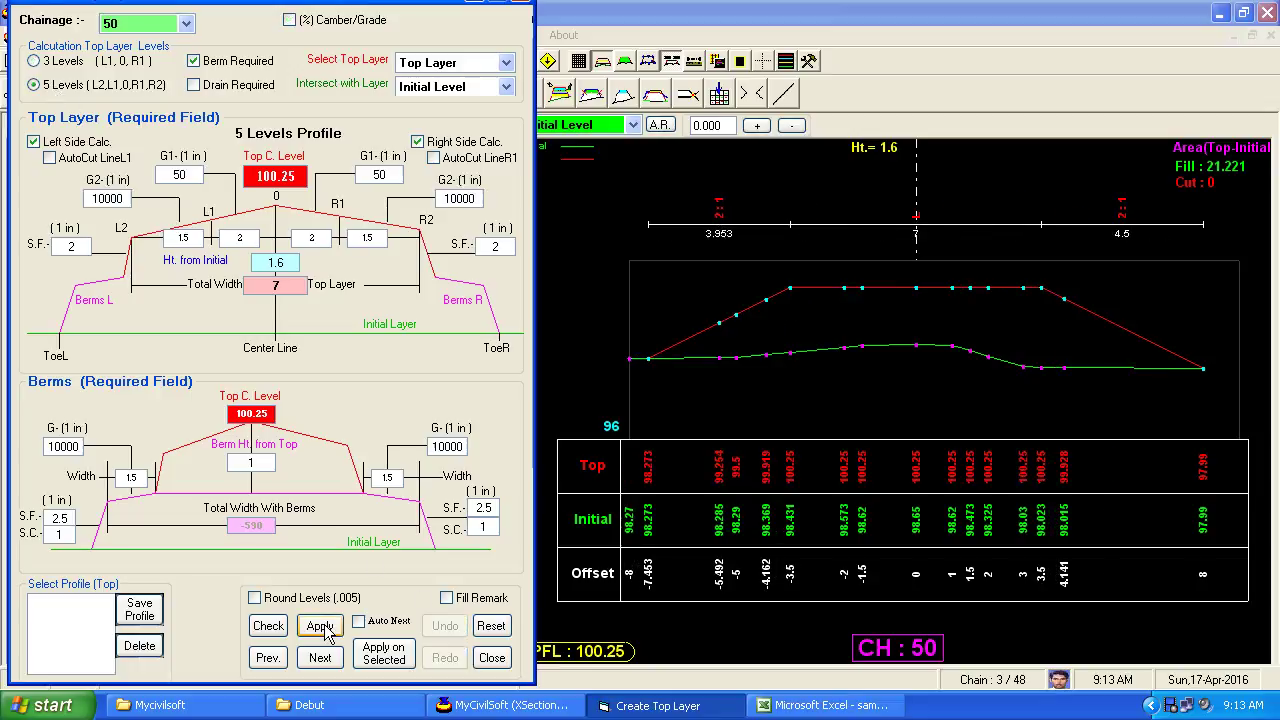
{"action": "left_click", "coordinate": [320, 627]}
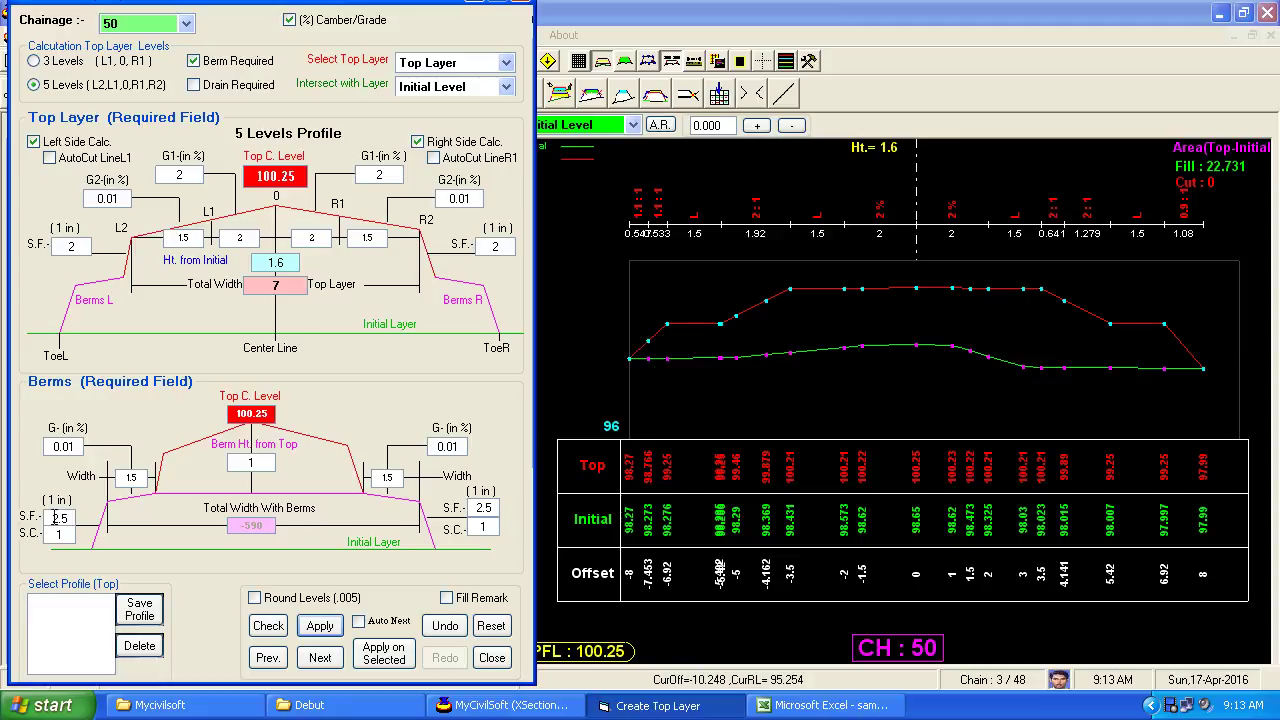
{"action": "left_click_drag", "start_coordinate": [68, 517], "coordinate": [51, 517]}
{"action": "left_click", "coordinate": [72, 518]}
{"action": "left_click_drag", "start_coordinate": [62, 537], "coordinate": [46, 537]}
{"action": "left_click_drag", "start_coordinate": [477, 508], "coordinate": [516, 510]}
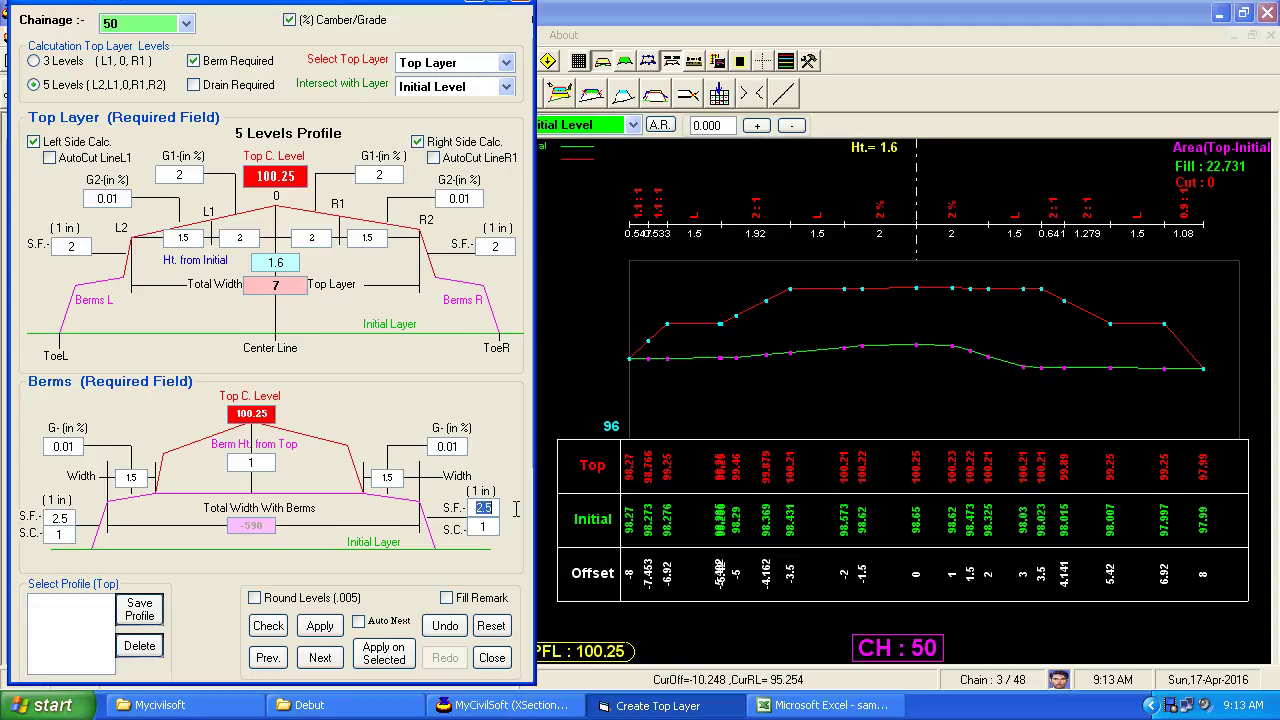
{"action": "left_click", "coordinate": [460, 446]}
Step: Toggle grades to 1-in ratio units and back to percent, showing 2% and 0.01%
{"action": "left_click", "coordinate": [313, 25]}
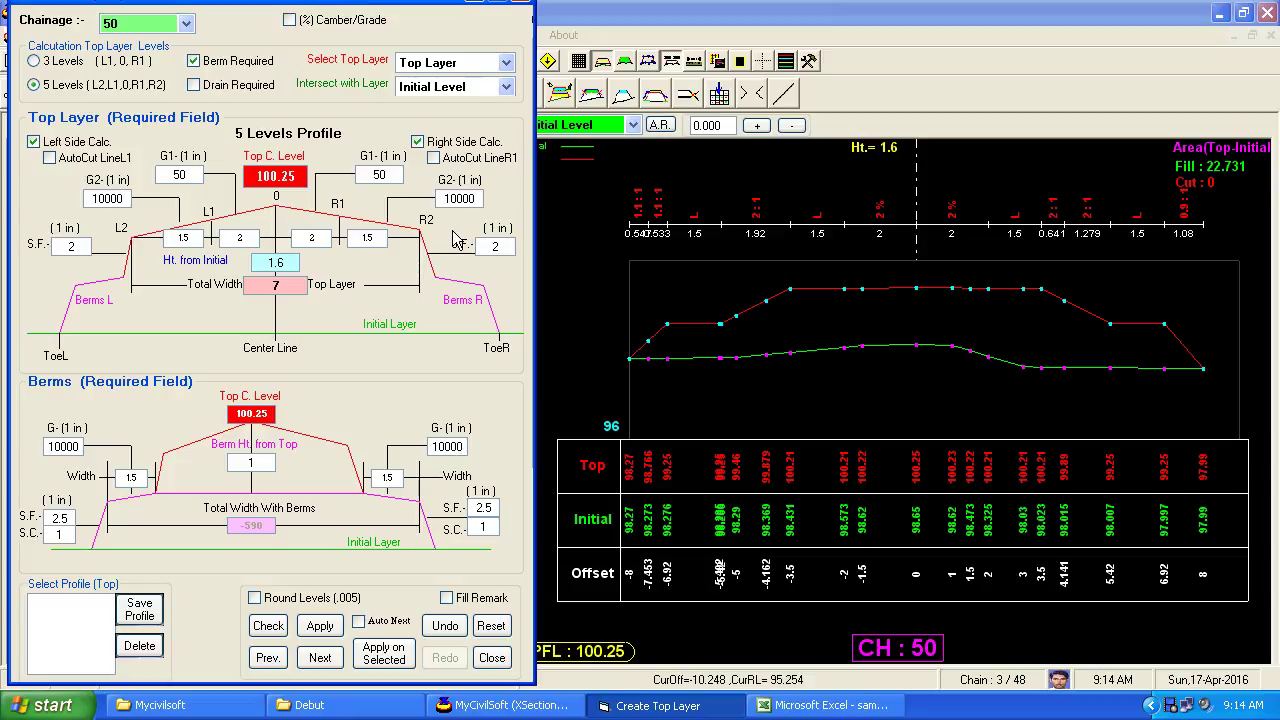
{"action": "double_click", "coordinate": [446, 198]}
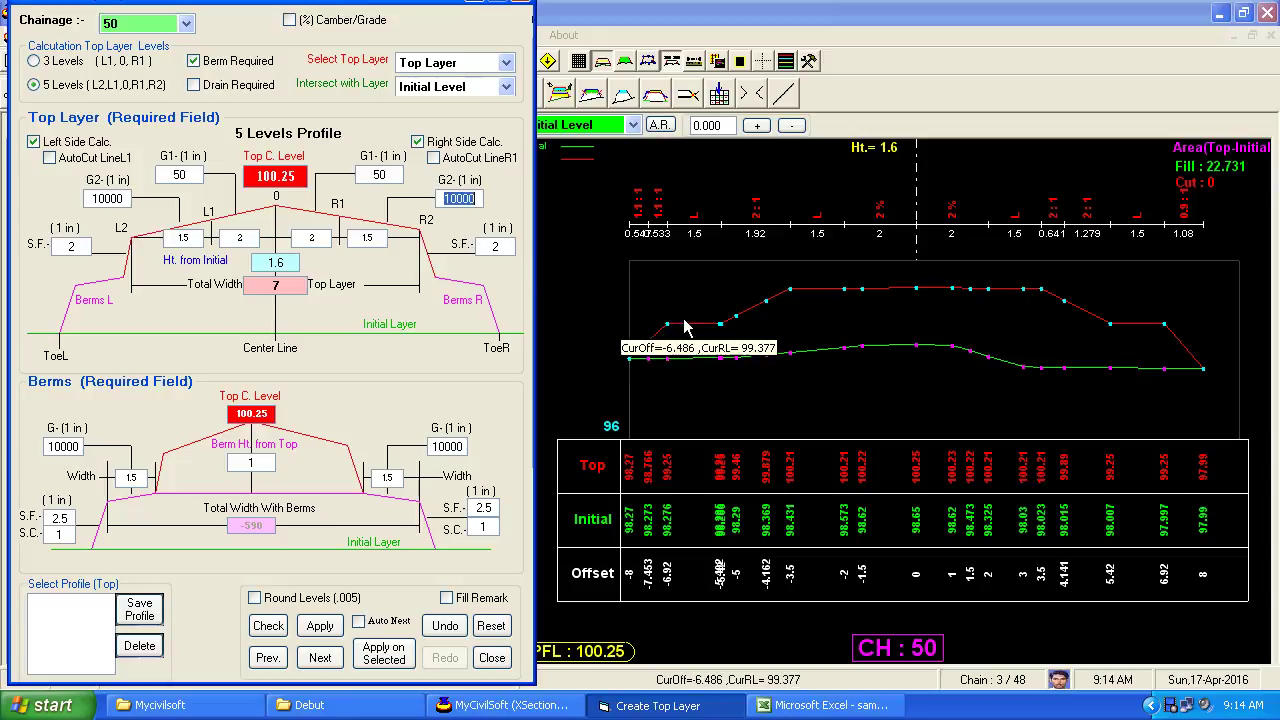
{"action": "left_click", "coordinate": [313, 25]}
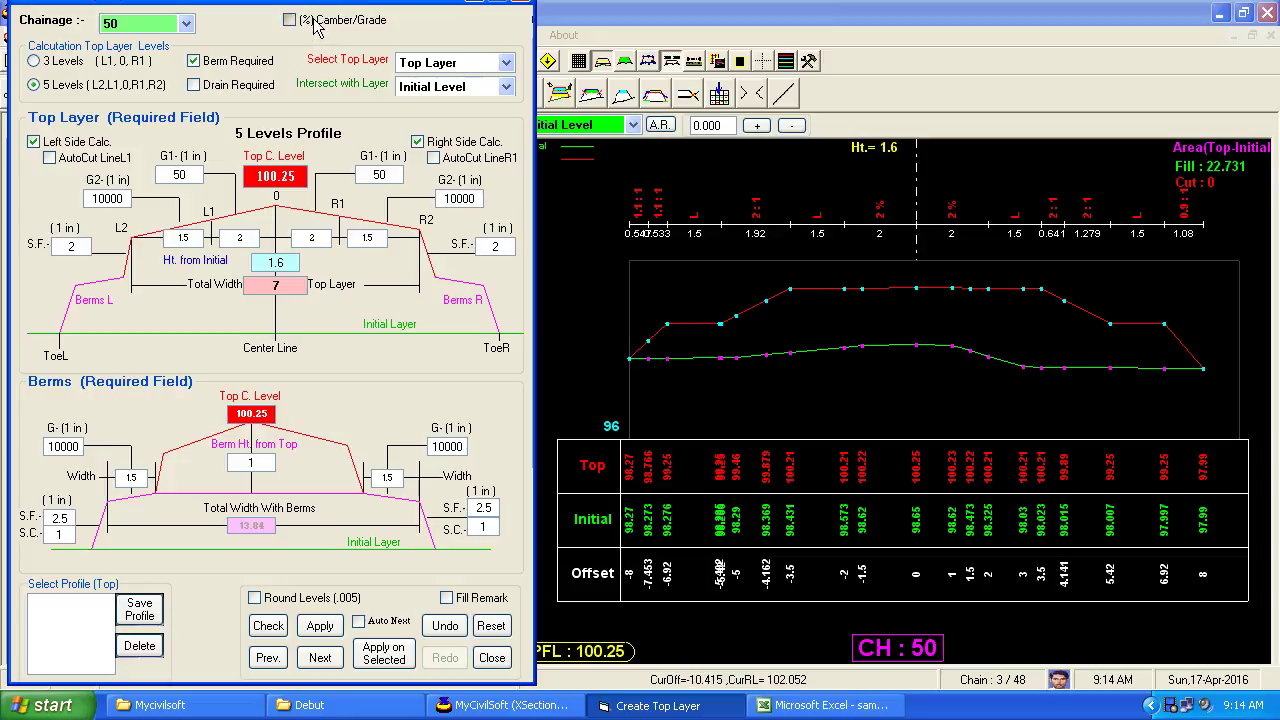
{"action": "left_click", "coordinate": [313, 25]}
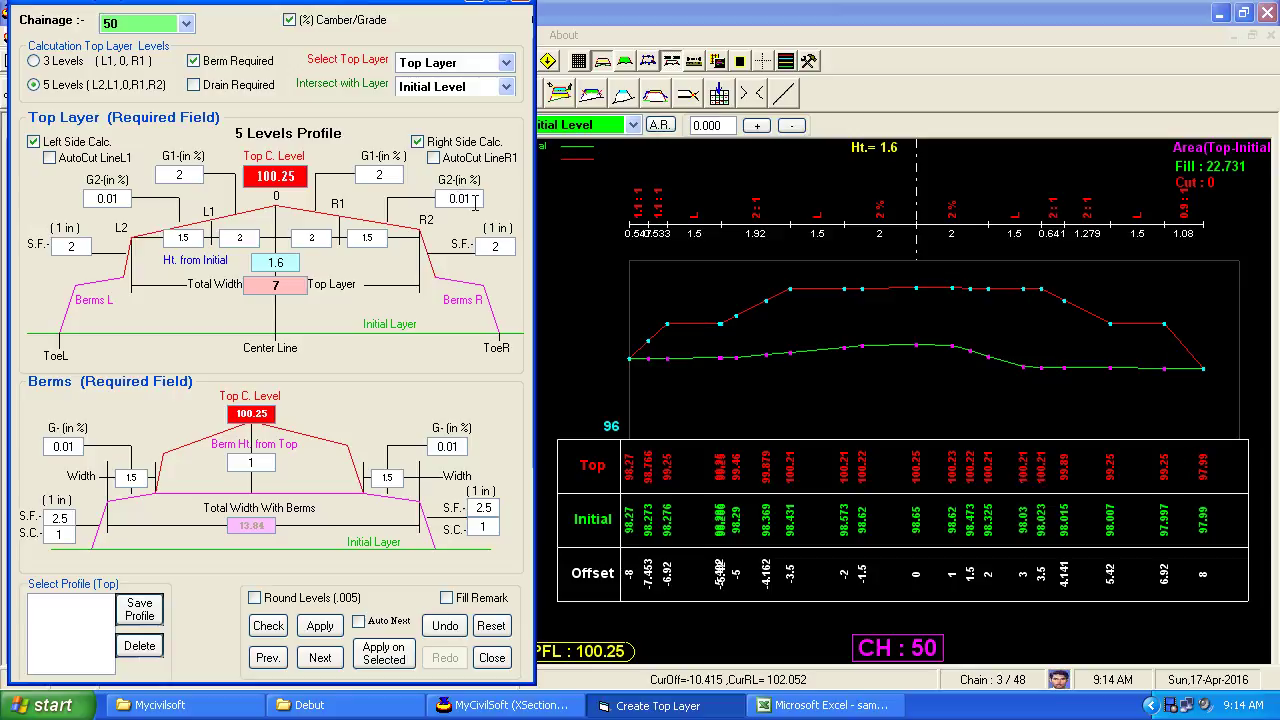